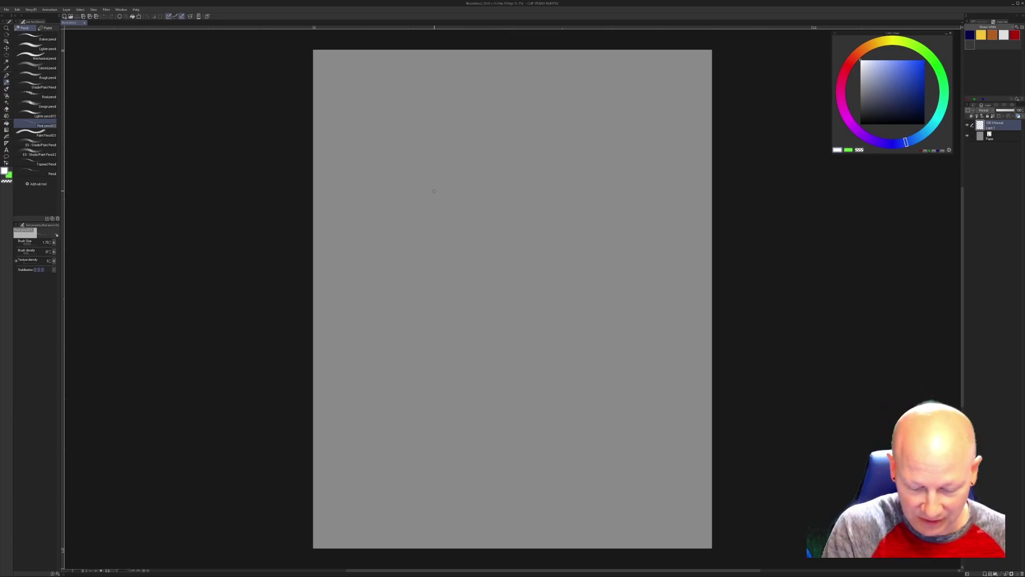
- Sketch an S-shaped line of action and stack ovals along it for the head, neck, chest, waist and hips
mouse_move(445, 181)
mouse_down()
mouse_move(445, 221)
mouse_move(494, 258)
mouse_move(566, 269)
mouse_move(604, 294)
mouse_move(604, 379)
mouse_up()
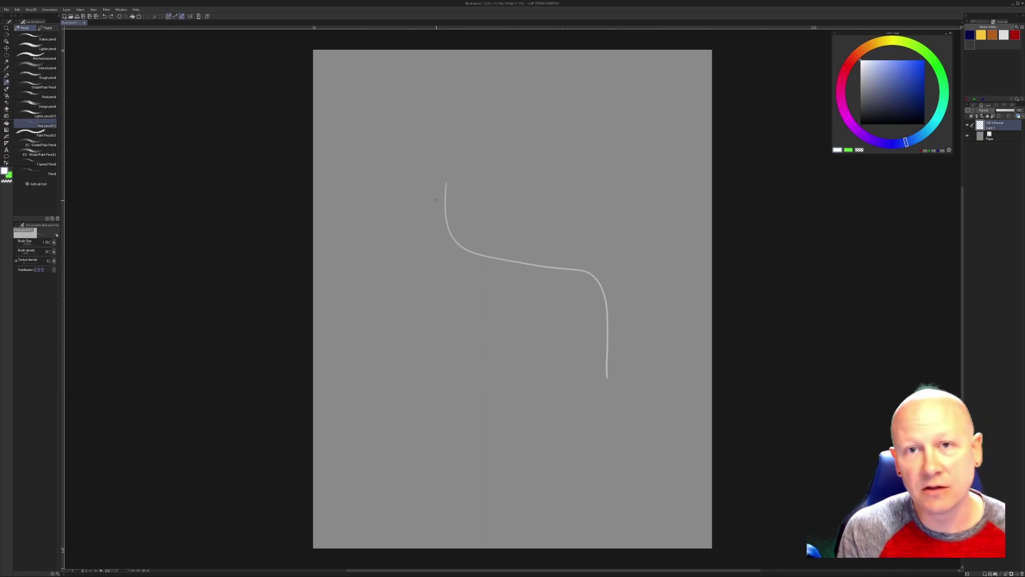
mouse_move(459, 176)
mouse_down()
mouse_move(427, 184)
mouse_move(460, 190)
mouse_move(427, 187)
mouse_up()
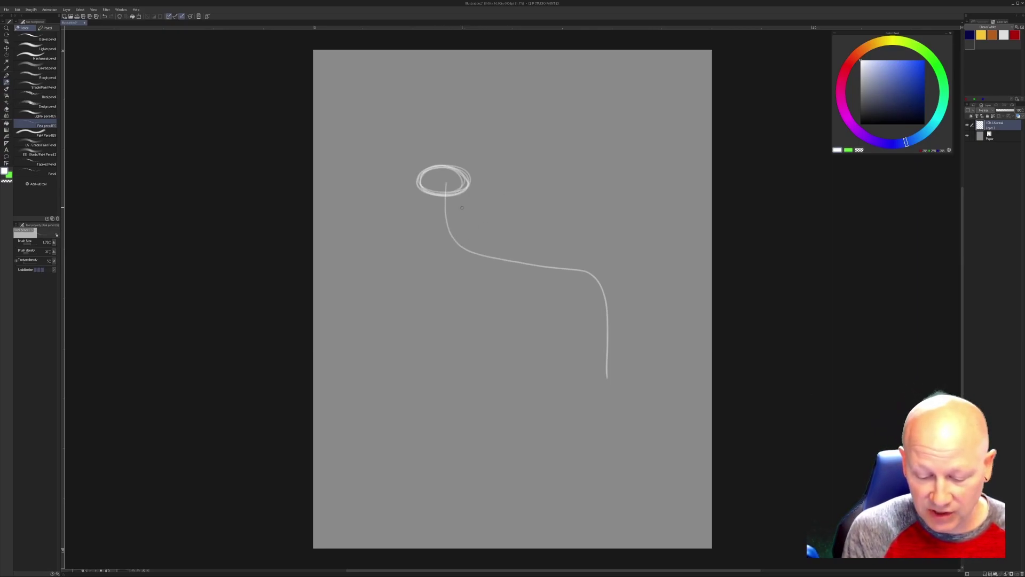
mouse_move(455, 202)
mouse_down()
mouse_move(436, 221)
mouse_move(446, 223)
mouse_move(432, 198)
mouse_move(461, 223)
mouse_move(433, 204)
mouse_move(464, 210)
mouse_move(430, 220)
mouse_up()
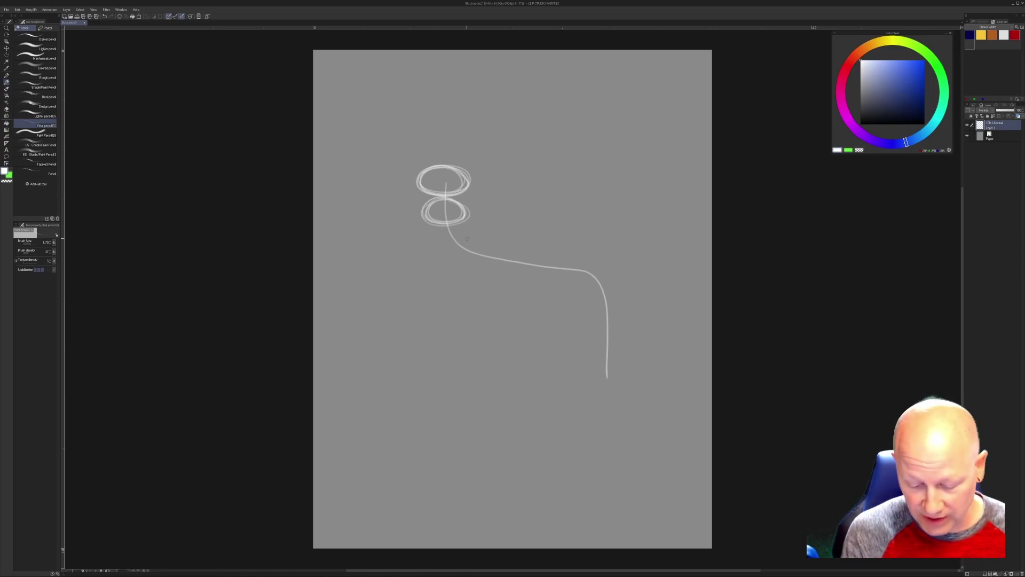
mouse_move(431, 234)
mouse_down()
mouse_move(464, 239)
mouse_move(430, 245)
mouse_move(452, 249)
mouse_move(428, 232)
mouse_move(433, 242)
mouse_move(459, 231)
mouse_move(447, 253)
mouse_move(433, 230)
mouse_move(470, 246)
mouse_move(429, 244)
mouse_move(477, 268)
mouse_move(442, 274)
mouse_move(451, 256)
mouse_move(462, 281)
mouse_move(437, 264)
mouse_move(474, 266)
mouse_move(441, 279)
mouse_move(470, 266)
mouse_up()
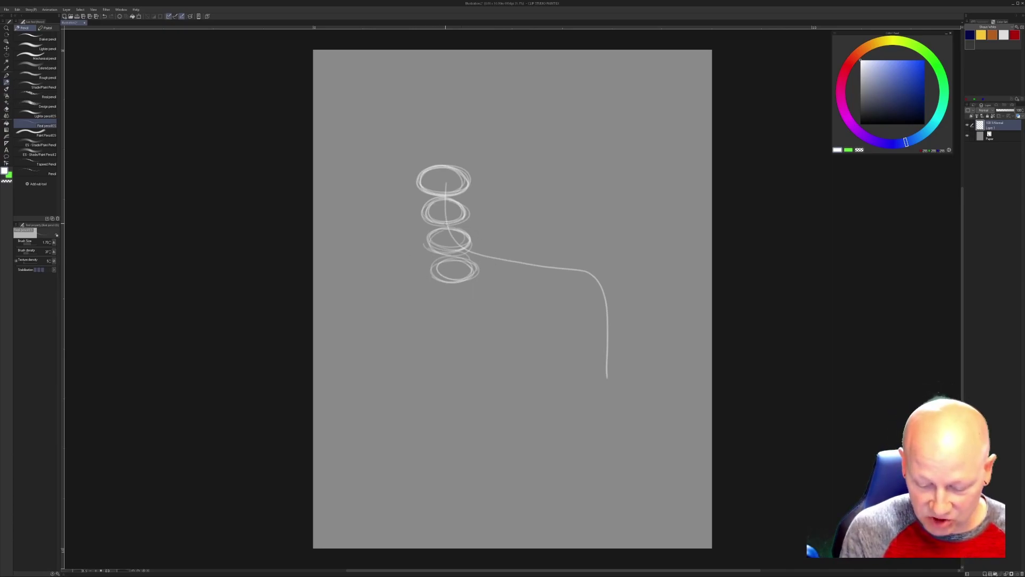
mouse_move(421, 245)
mouse_down()
mouse_move(430, 279)
mouse_move(474, 251)
mouse_move(459, 283)
mouse_move(478, 245)
mouse_move(483, 261)
mouse_move(483, 246)
mouse_move(478, 256)
mouse_move(433, 235)
mouse_up()
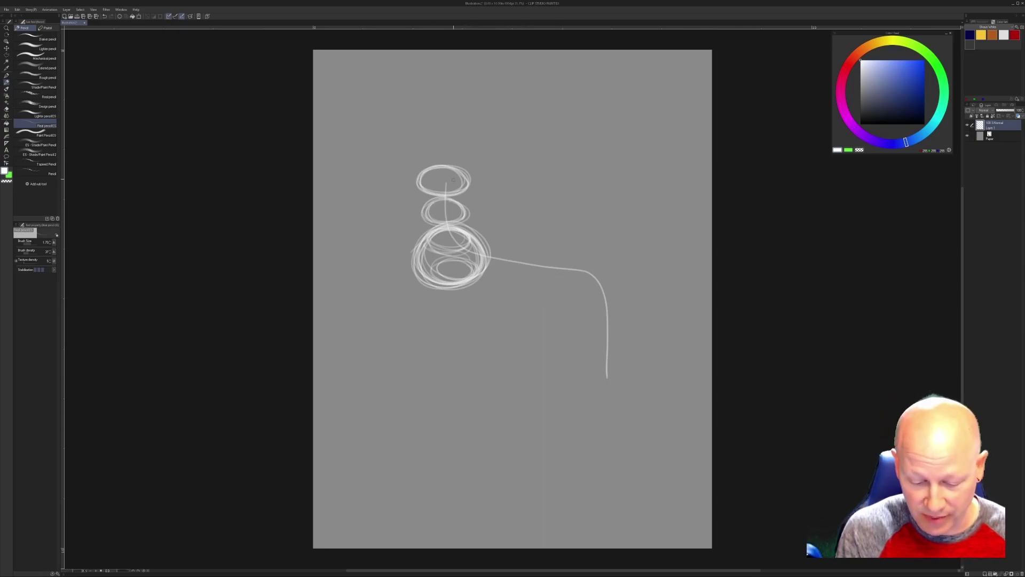
mouse_move(506, 234)
mouse_down()
mouse_move(497, 269)
mouse_move(513, 251)
mouse_move(501, 277)
mouse_move(510, 240)
mouse_move(494, 270)
mouse_move(512, 251)
mouse_move(549, 270)
mouse_move(522, 262)
mouse_move(557, 256)
mouse_move(552, 274)
mouse_move(526, 262)
mouse_move(558, 267)
mouse_move(526, 256)
mouse_up()
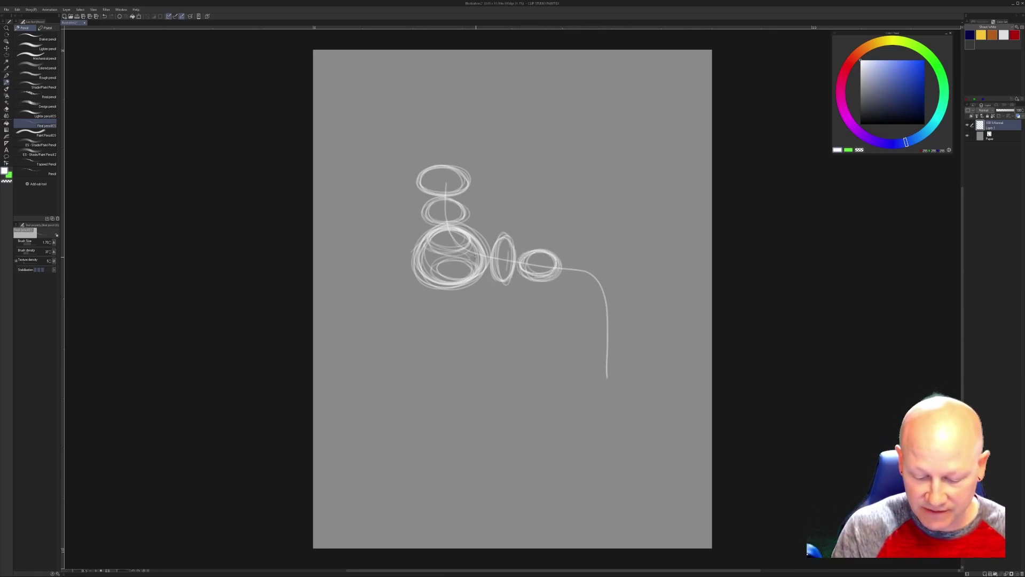
- Sketch a slanted hind-leg guideline down from the hip oval and spine guidelines through the neck and chest
drag(541, 272, 586, 361)
drag(454, 233, 481, 250)
drag(451, 175, 447, 215)
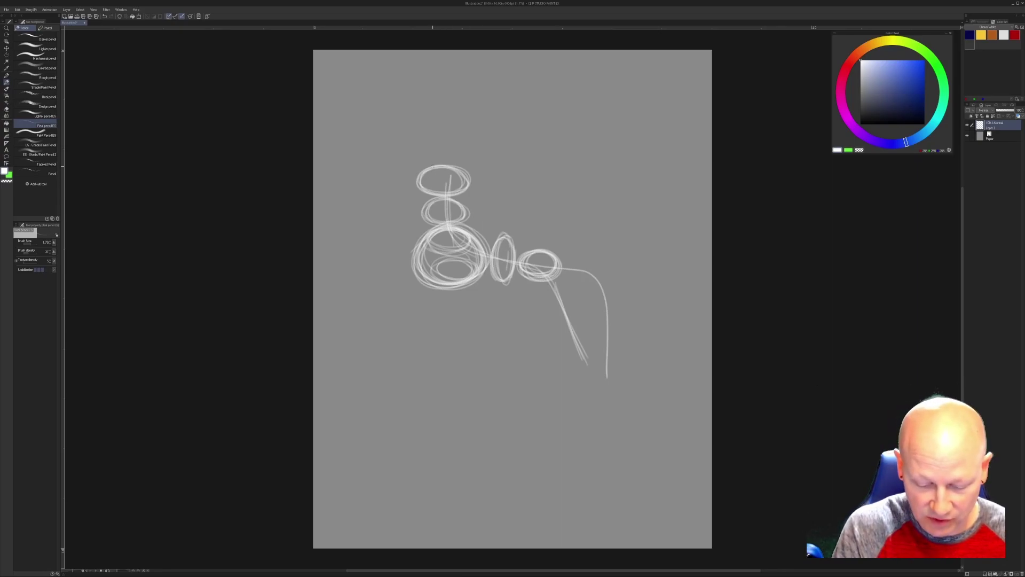
- Draw the face guidelines, eyes and short muzzle on the head oval, and add two curved ears on top
drag(429, 171, 432, 191)
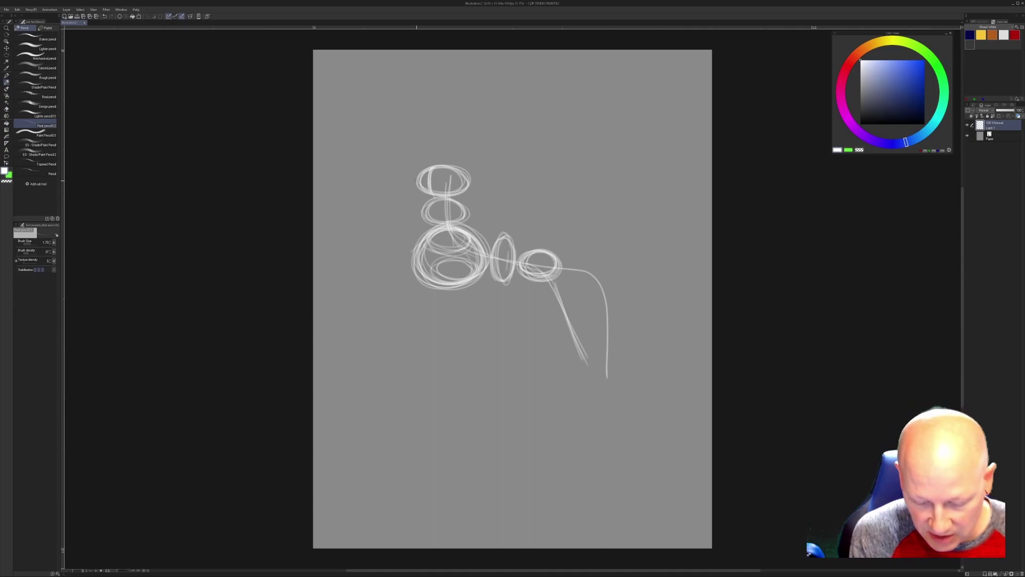
drag(404, 182, 452, 180)
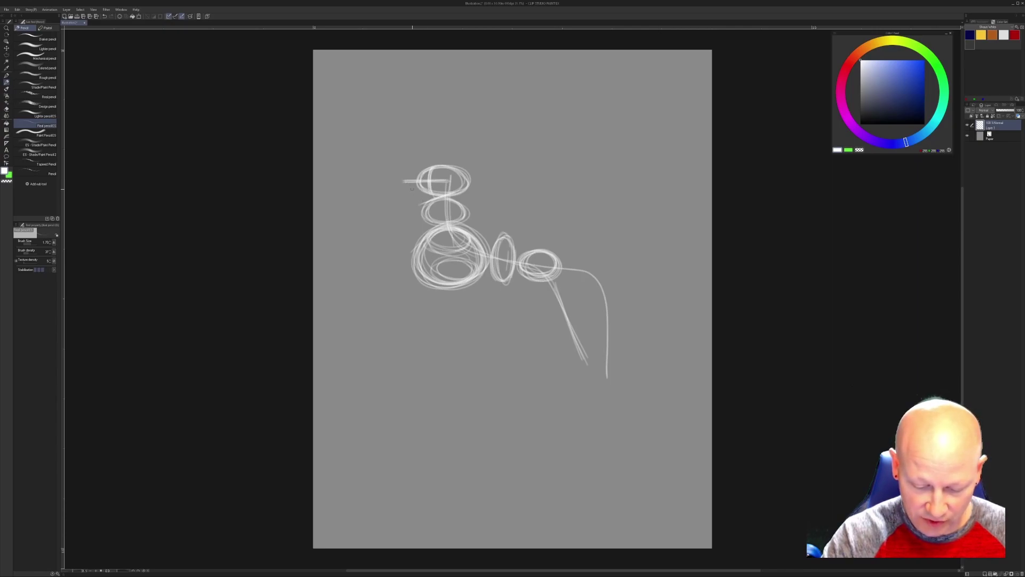
drag(405, 181, 424, 203)
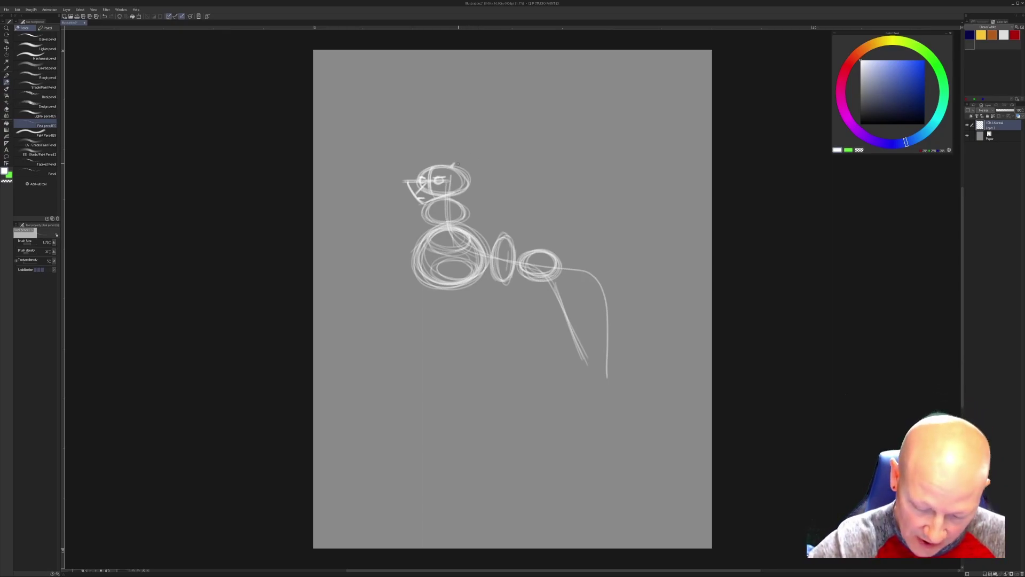
drag(455, 161, 476, 175)
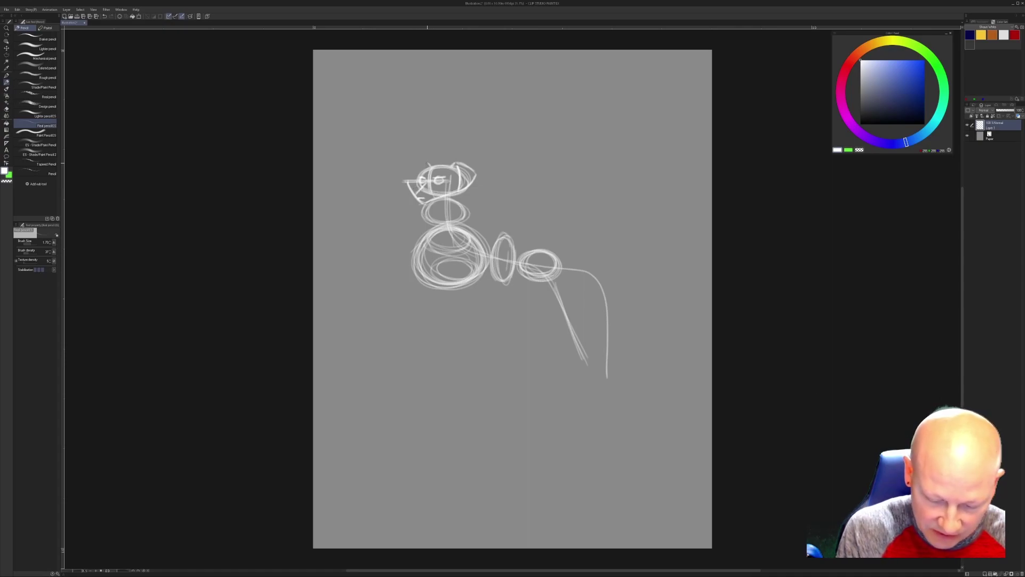
drag(427, 161, 411, 170)
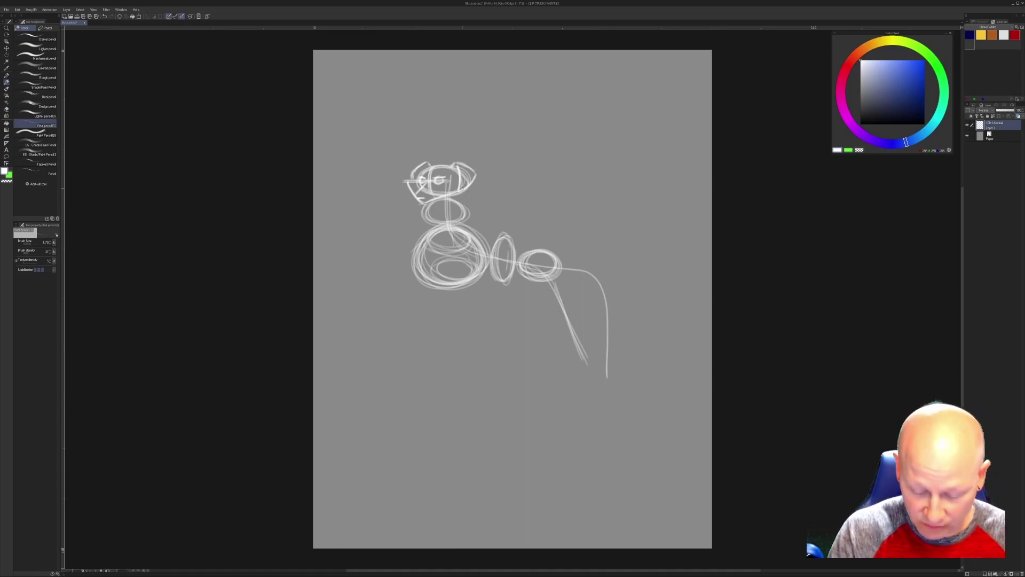
- Outline the back of the neck from the head to the shoulder and continue the back line to the hips
mouse_move(467, 190)
mouse_down()
mouse_move(474, 236)
mouse_move(488, 247)
mouse_up()
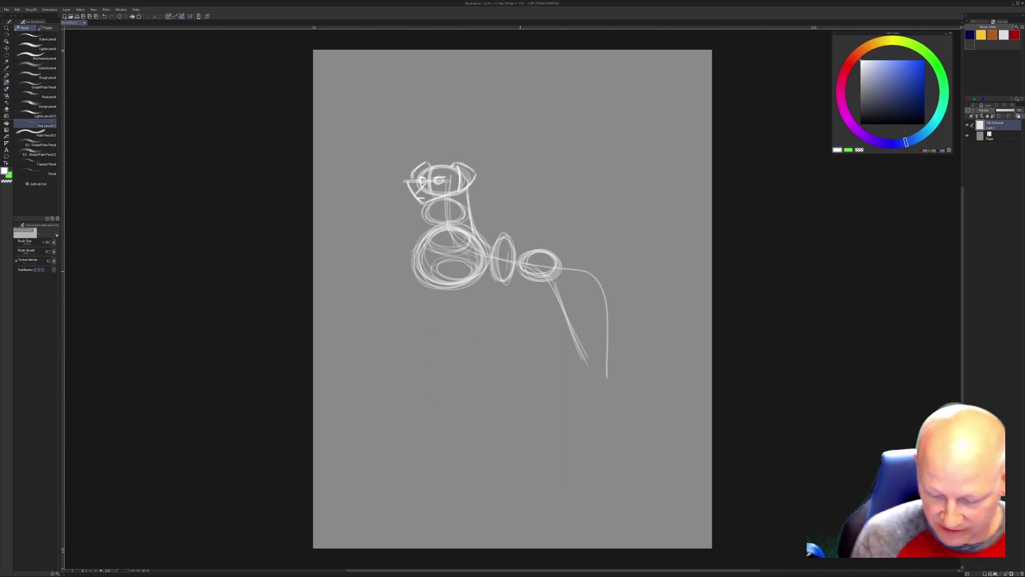
mouse_move(495, 250)
mouse_down()
mouse_move(535, 245)
mouse_move(558, 257)
mouse_up()
mouse_move(497, 251)
mouse_down()
mouse_move(520, 247)
mouse_move(483, 241)
mouse_up()
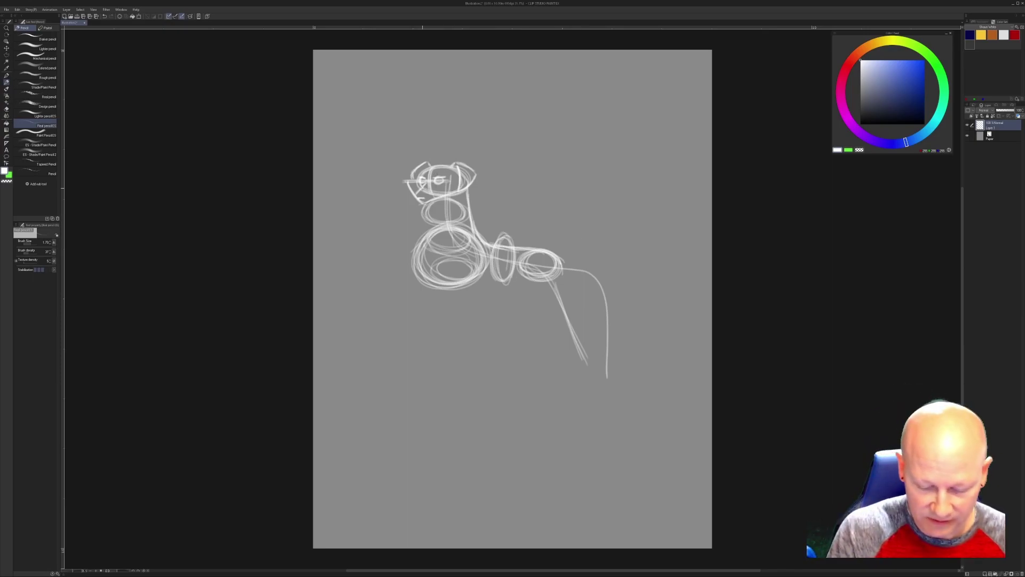
- Outline the throat, chest and belly up to the hips, and mark the start of the front thigh line
drag(587, 368, 588, 486)
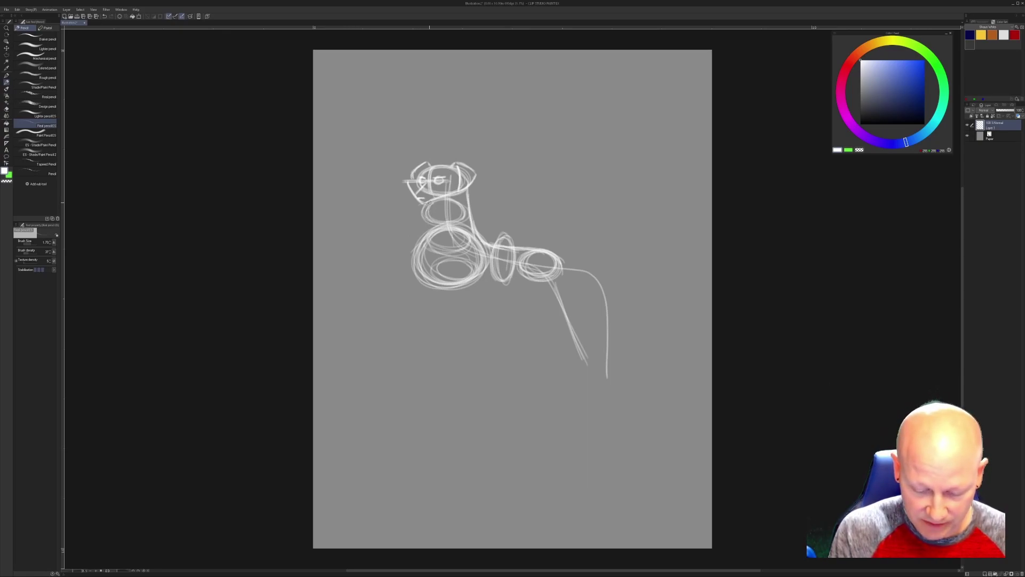
drag(425, 219, 417, 283)
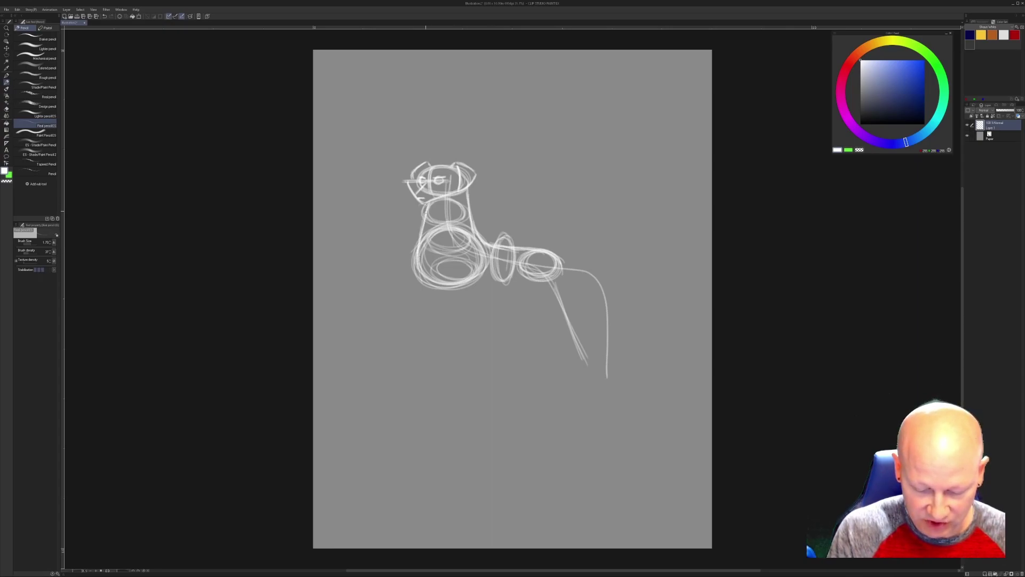
drag(426, 220, 418, 263)
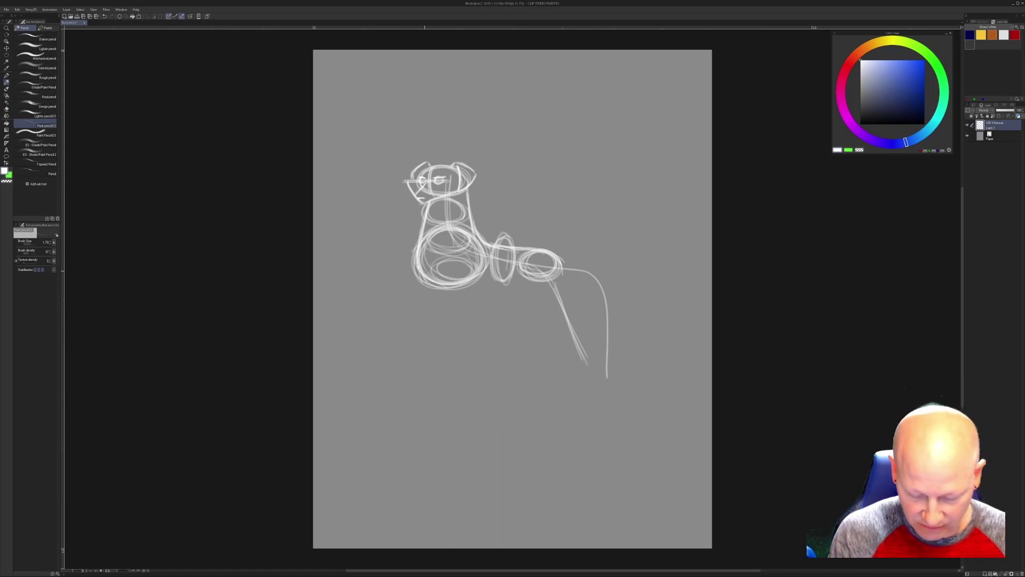
mouse_move(431, 288)
mouse_down()
mouse_move(466, 282)
mouse_move(448, 287)
mouse_up()
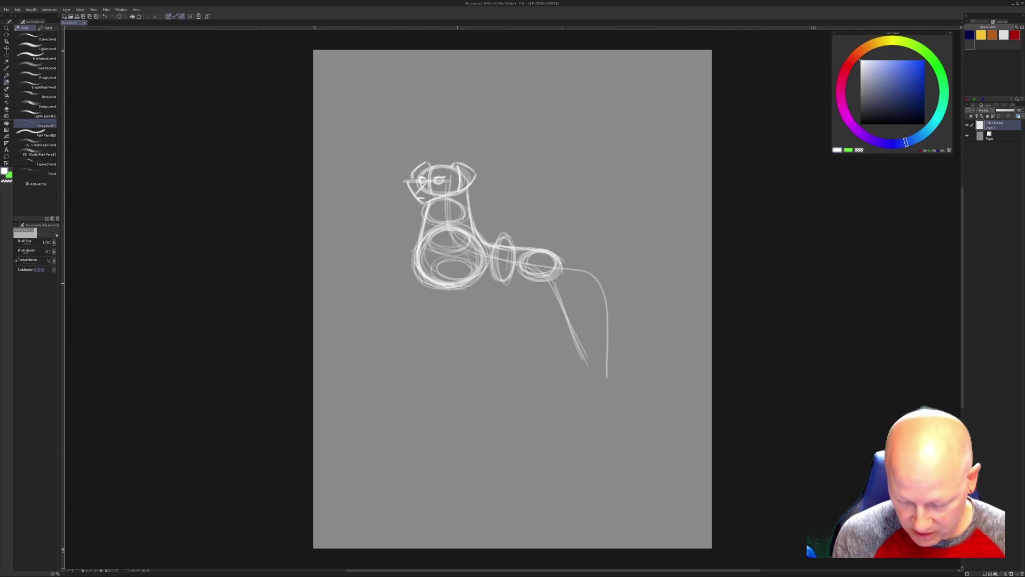
drag(466, 288, 526, 276)
drag(493, 283, 470, 289)
mouse_move(416, 257)
mouse_down()
mouse_move(460, 293)
mouse_move(445, 287)
mouse_move(444, 257)
mouse_move(429, 267)
mouse_move(416, 258)
mouse_move(435, 280)
mouse_move(417, 265)
mouse_move(452, 287)
mouse_move(458, 274)
mouse_move(437, 287)
mouse_move(478, 287)
mouse_up()
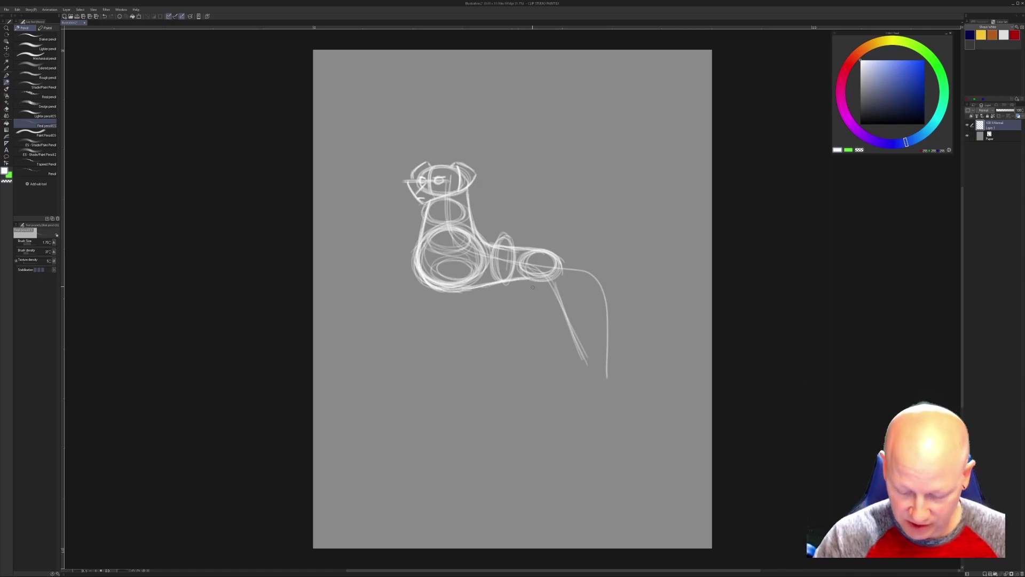
drag(519, 271, 536, 298)
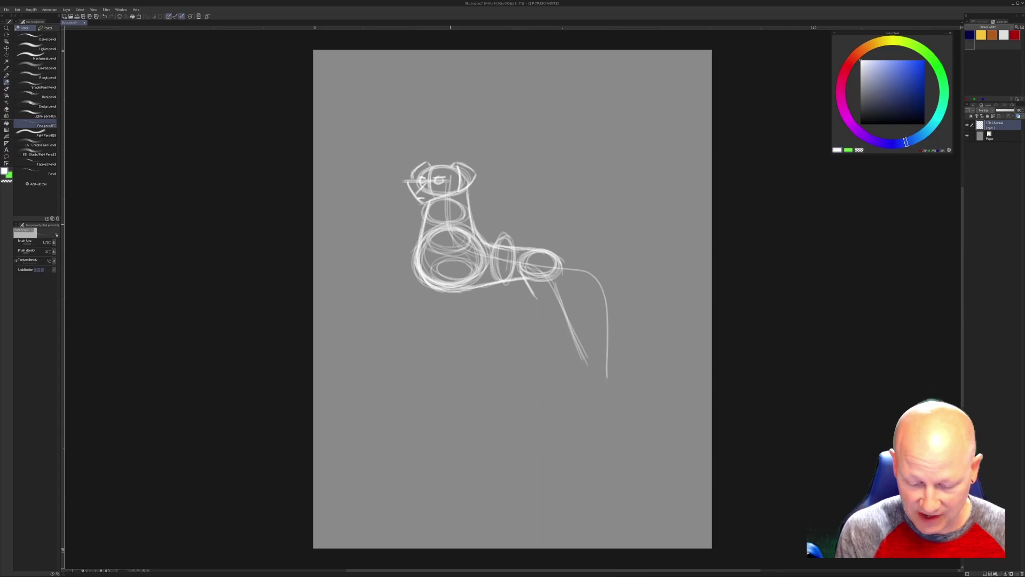
- Sketch a chest-sized circle directly below the chest as a leg-length guide and draw a long ground line beneath it
mouse_move(420, 332)
mouse_down()
mouse_move(470, 307)
mouse_move(443, 294)
mouse_move(473, 361)
mouse_move(468, 301)
mouse_move(487, 349)
mouse_up()
drag(386, 368, 667, 377)
drag(386, 372, 681, 379)
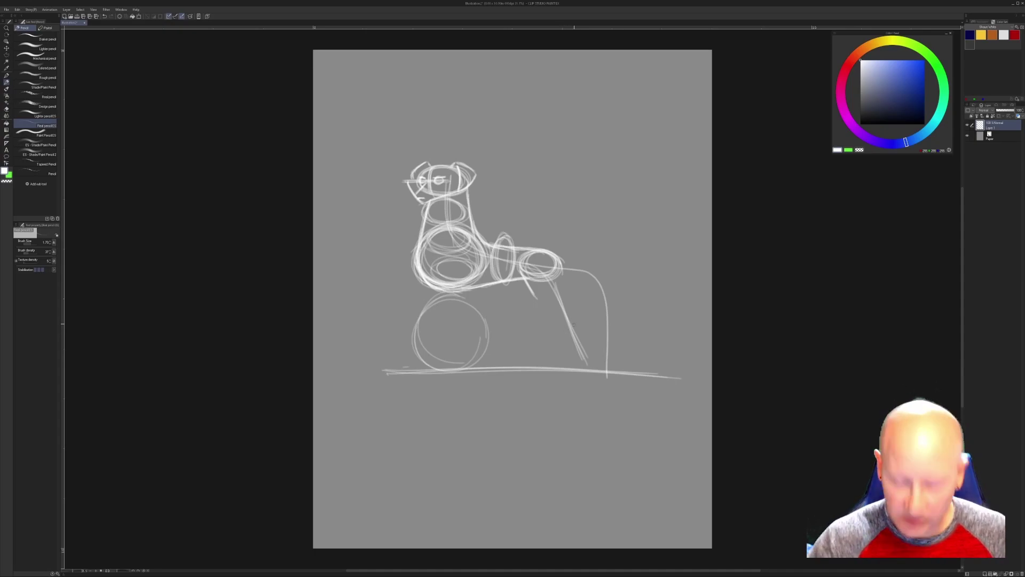
- Draw the rear hind leg from hip to ground, with its thigh, angled hock and a small rounded paw
drag(522, 271, 588, 356)
mouse_move(551, 308)
mouse_down()
mouse_move(585, 368)
mouse_move(583, 357)
mouse_up()
drag(549, 304, 564, 316)
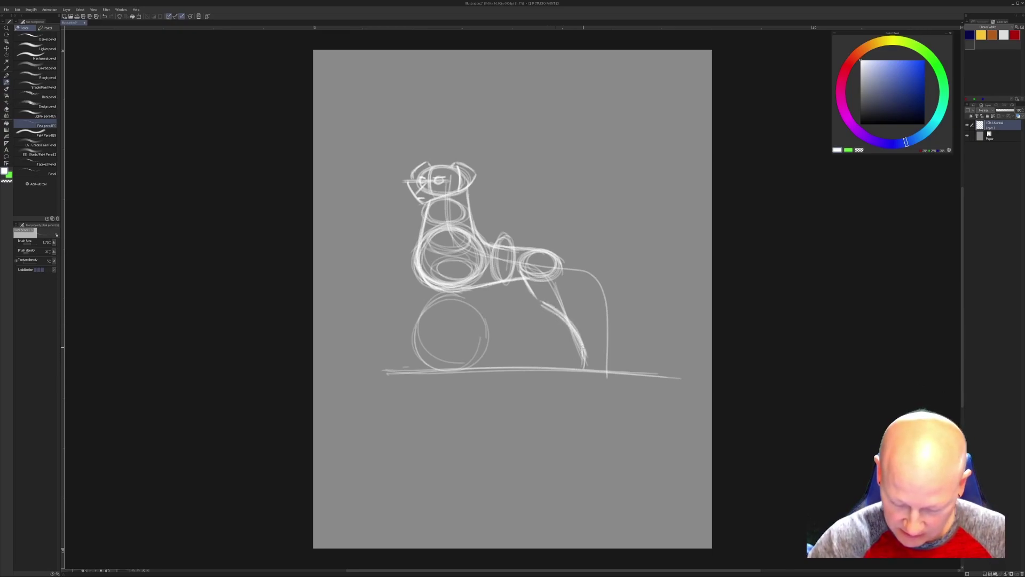
mouse_move(576, 365)
mouse_down()
mouse_move(589, 359)
mouse_move(586, 366)
mouse_up()
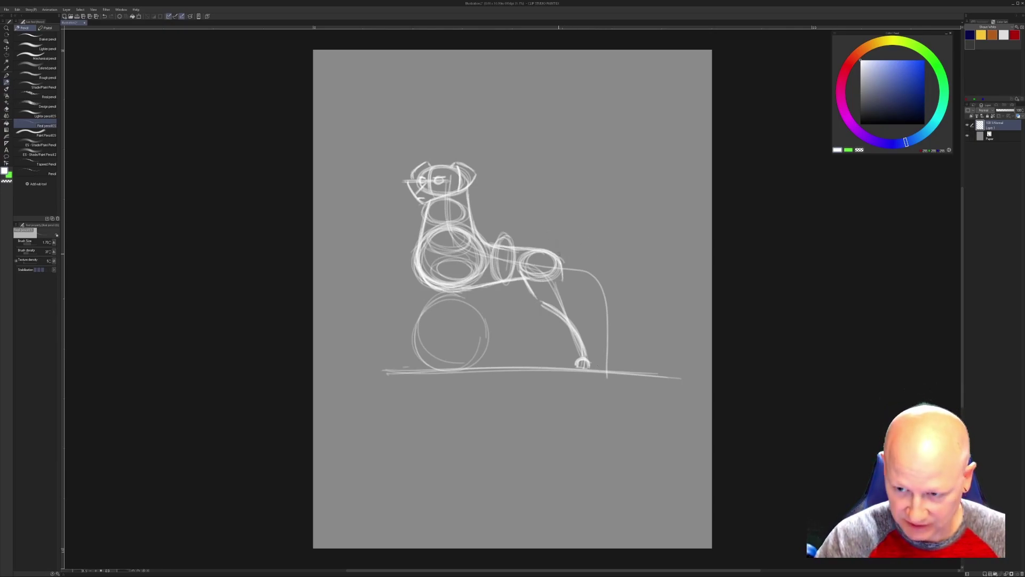
mouse_move(559, 269)
mouse_down()
mouse_move(561, 292)
mouse_move(586, 324)
mouse_up()
mouse_move(561, 277)
mouse_down()
mouse_move(591, 326)
mouse_move(590, 370)
mouse_up()
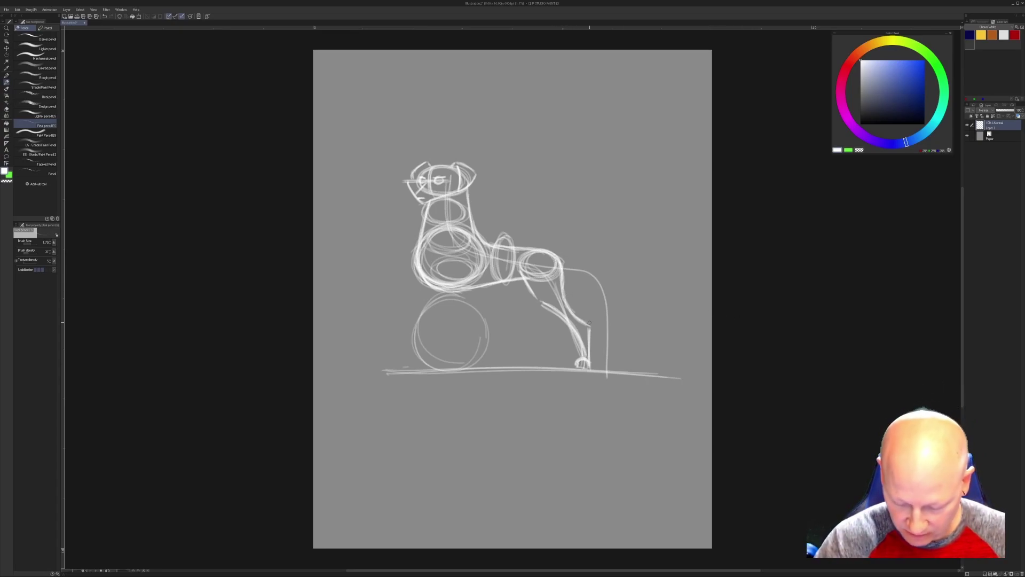
drag(590, 331, 590, 351)
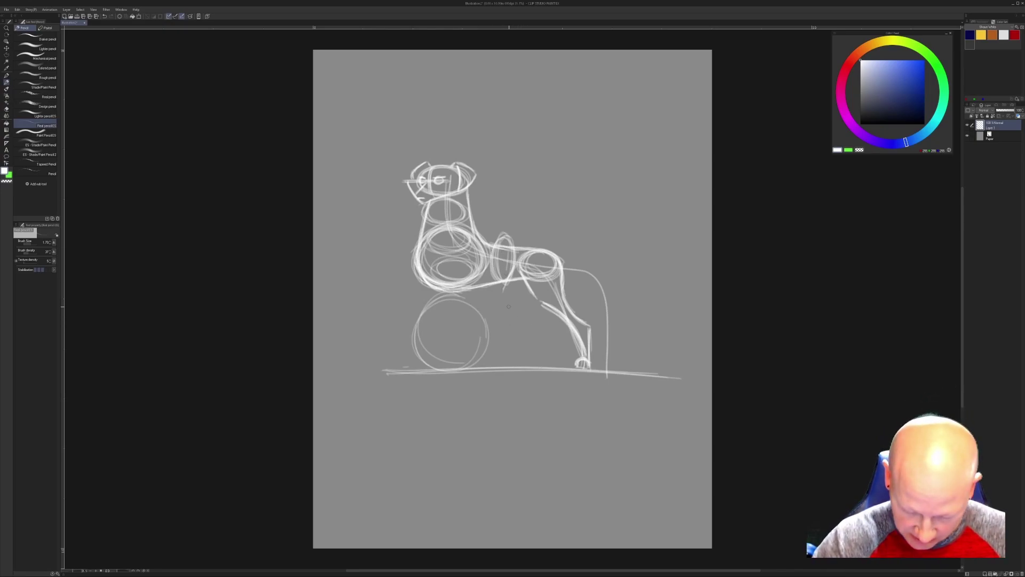
- Draw the second hind leg stepping forward with a rounded paw, and reinforce the first hind leg's paw and front thigh line
mouse_move(504, 298)
mouse_down()
mouse_move(531, 327)
mouse_move(529, 370)
mouse_up()
drag(517, 365, 531, 356)
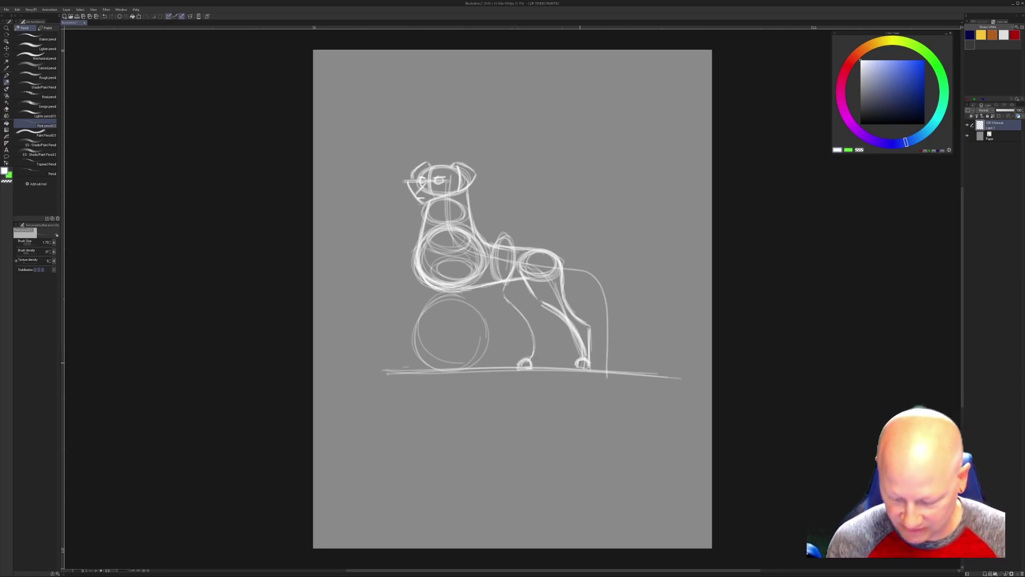
drag(574, 365, 580, 357)
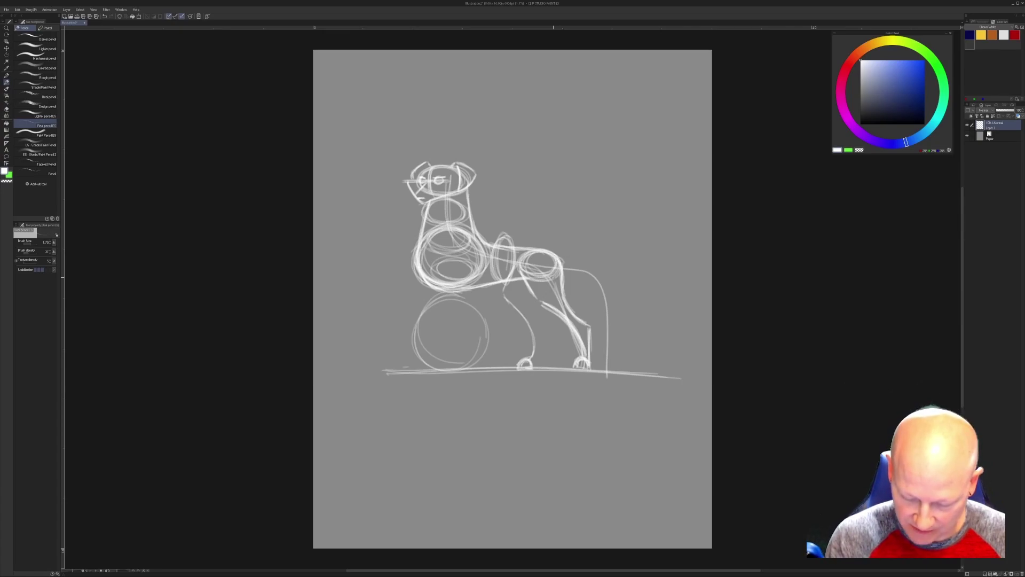
mouse_move(558, 272)
mouse_down()
mouse_move(534, 315)
mouse_move(546, 332)
mouse_up()
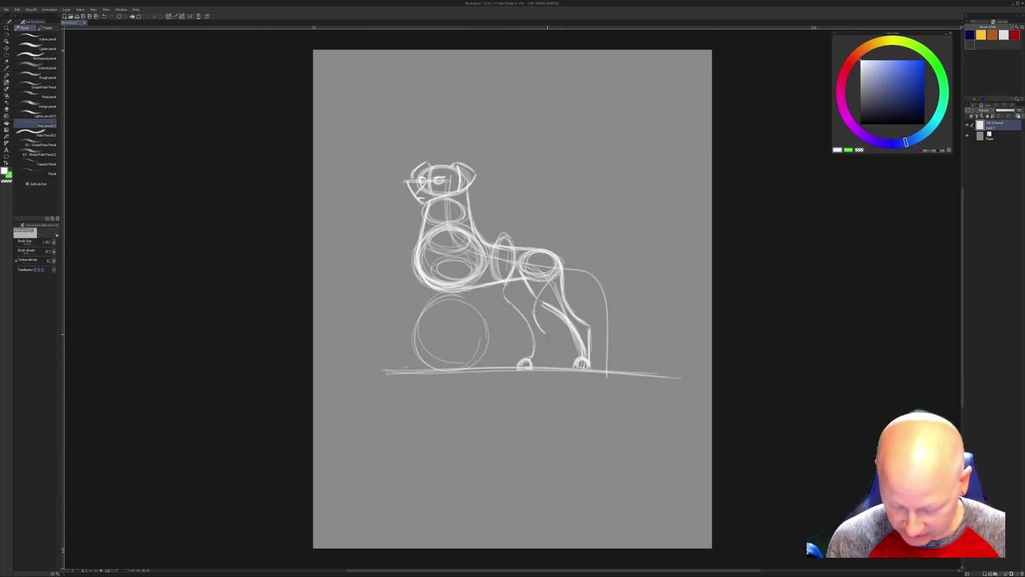
drag(550, 334, 537, 360)
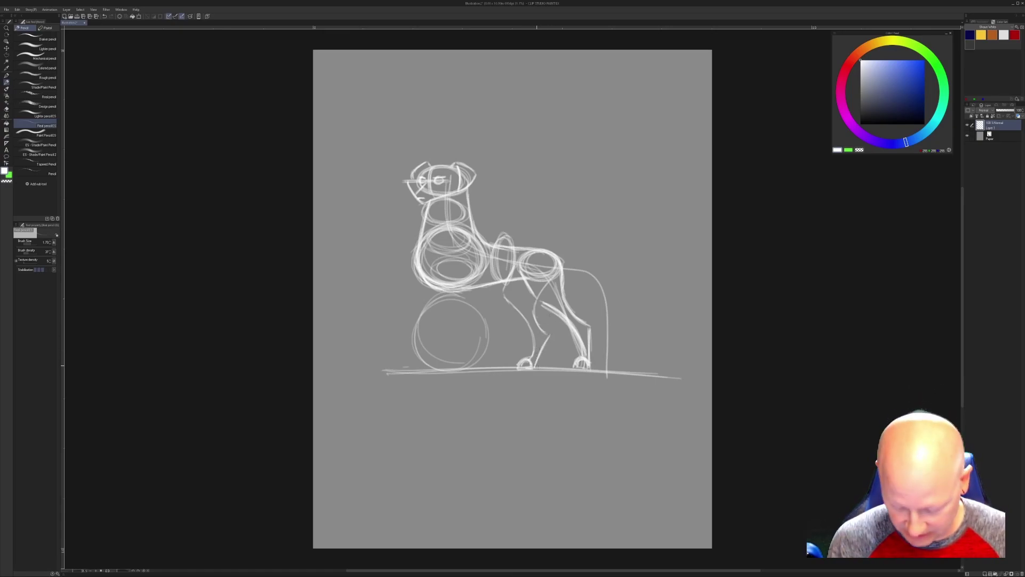
drag(519, 358, 530, 366)
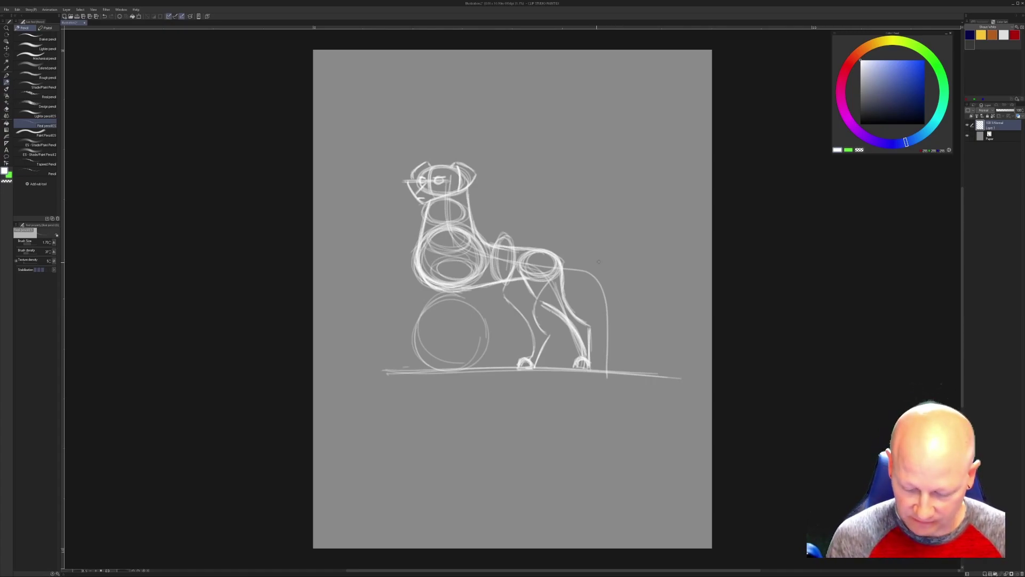
drag(526, 280, 540, 302)
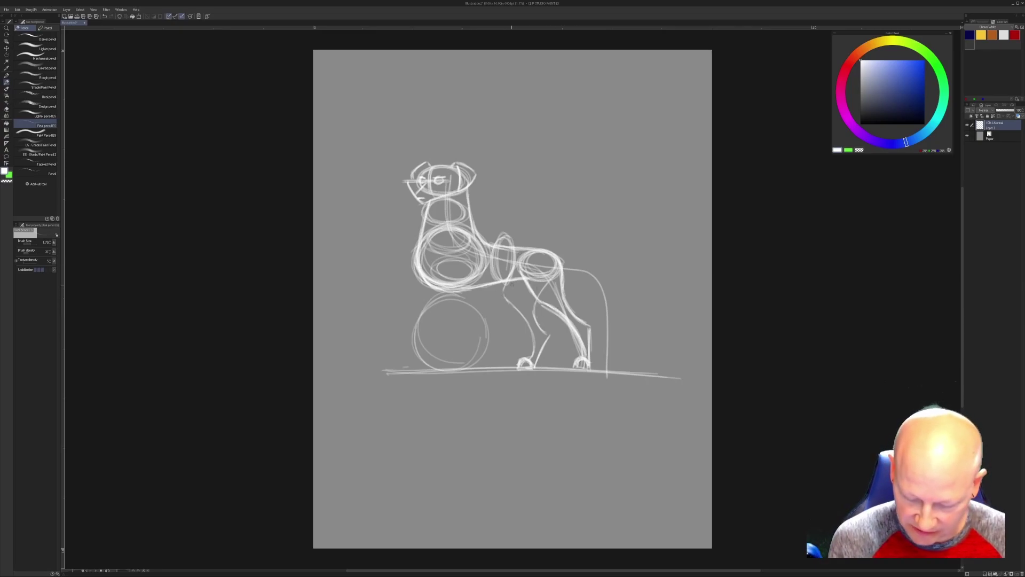
drag(524, 279, 540, 302)
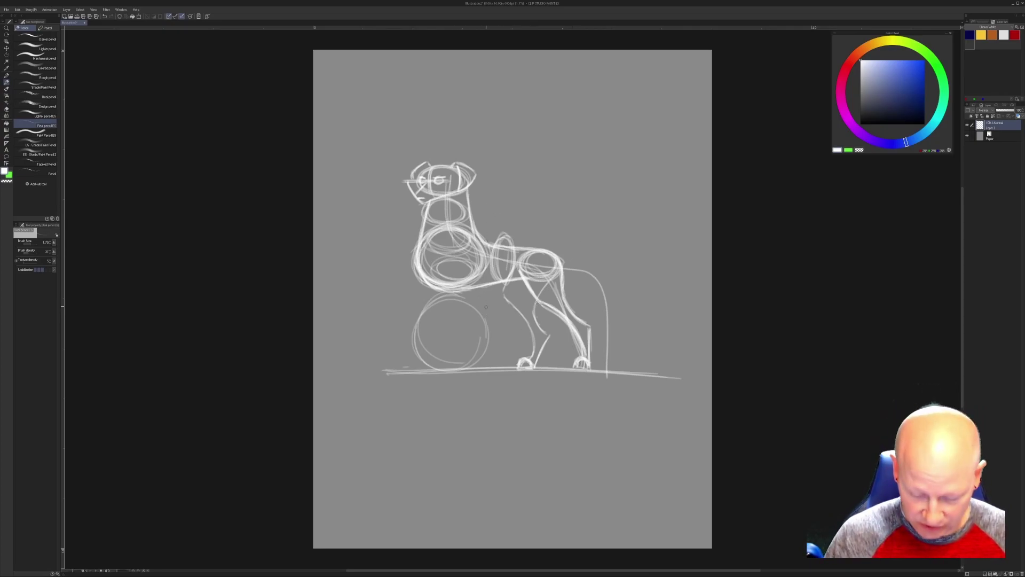
- Draw a front leg from the chest down to the ground line with front and back edges and a rounded paw
drag(480, 292, 483, 358)
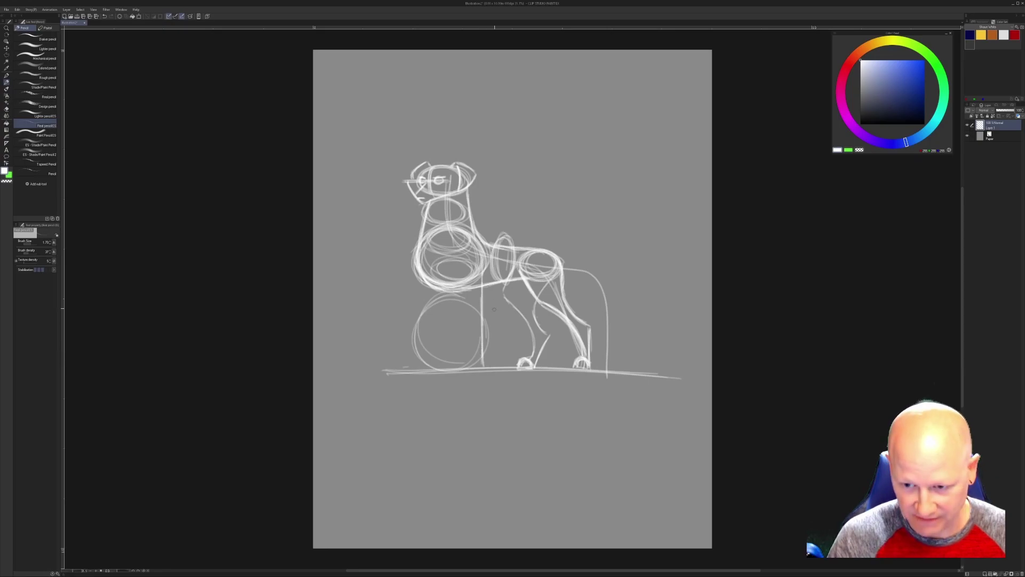
drag(479, 357, 469, 363)
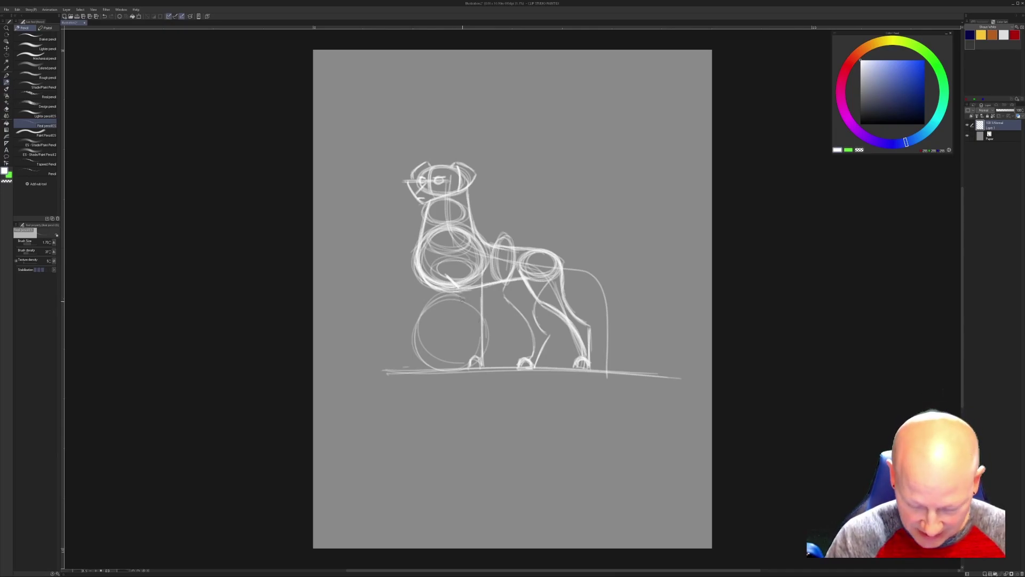
drag(459, 287, 475, 352)
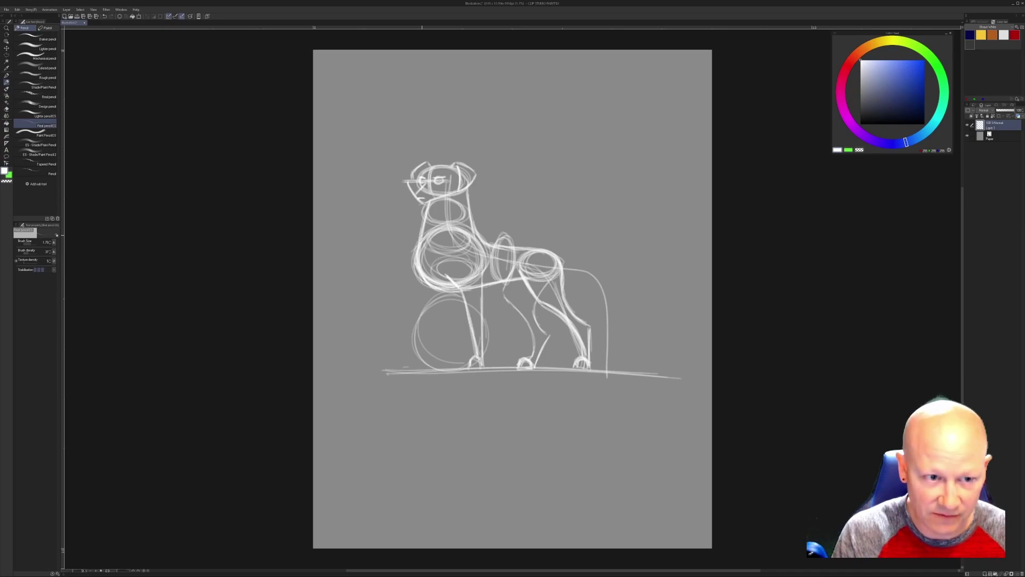
- Draw the second front leg from the front of the chest to the ground line, with an angled elbow, two edges and a rounded paw
drag(414, 260, 412, 275)
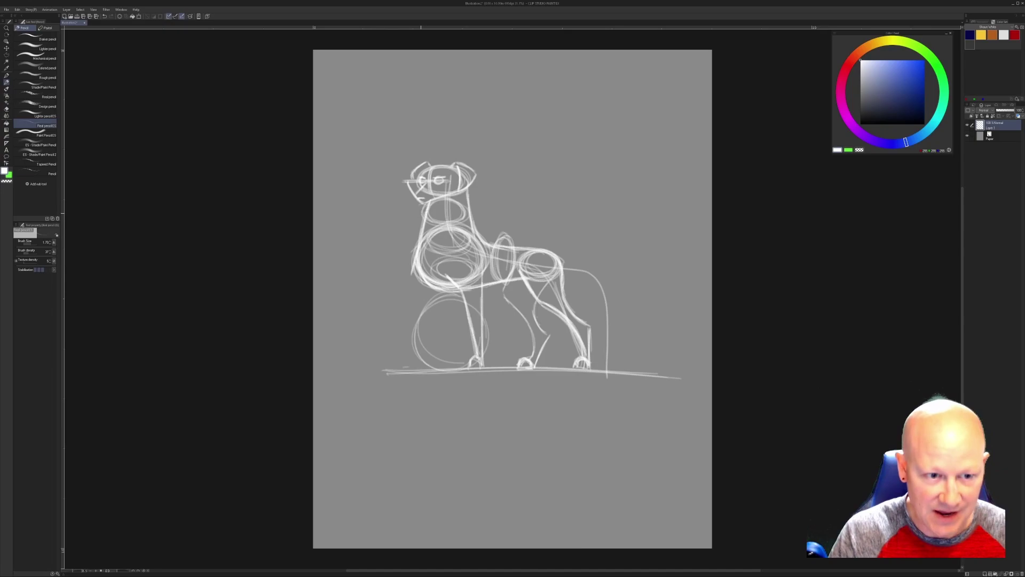
drag(415, 274, 424, 300)
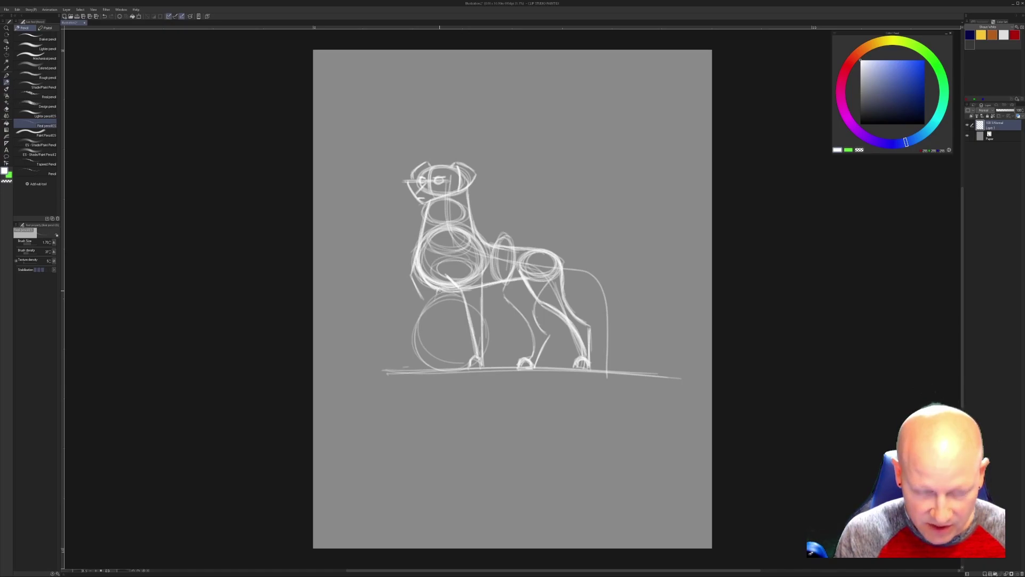
drag(436, 291, 422, 362)
mouse_move(430, 320)
mouse_down()
mouse_move(421, 368)
mouse_move(411, 367)
mouse_move(423, 366)
mouse_up()
drag(424, 300, 417, 356)
drag(421, 318, 417, 358)
drag(425, 299, 409, 369)
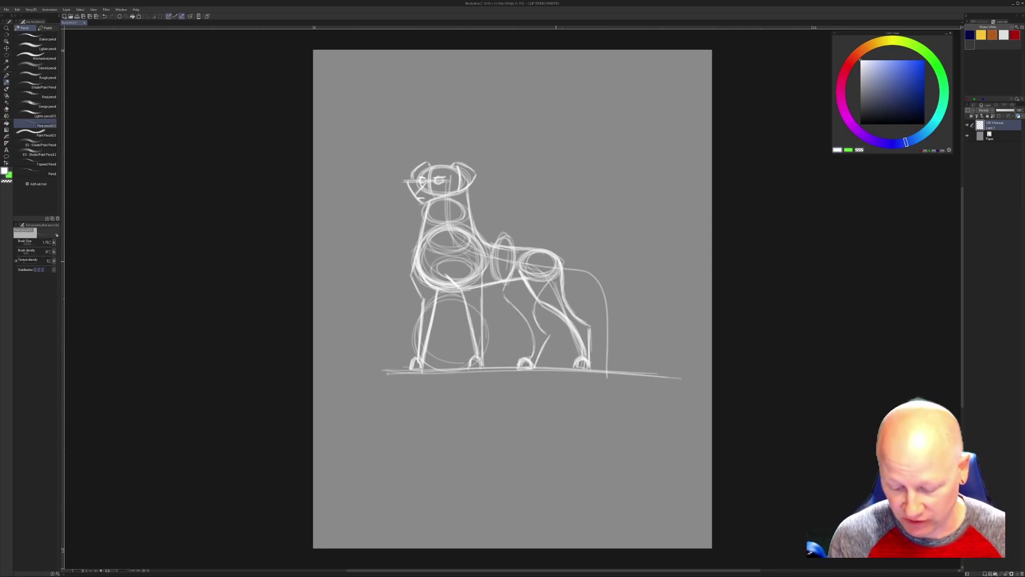
- Draw a thin tail sweeping back from the rump and curving upward, with upper and lower edges meeting at a tip
mouse_move(559, 260)
mouse_down()
mouse_move(578, 270)
mouse_move(636, 259)
mouse_up()
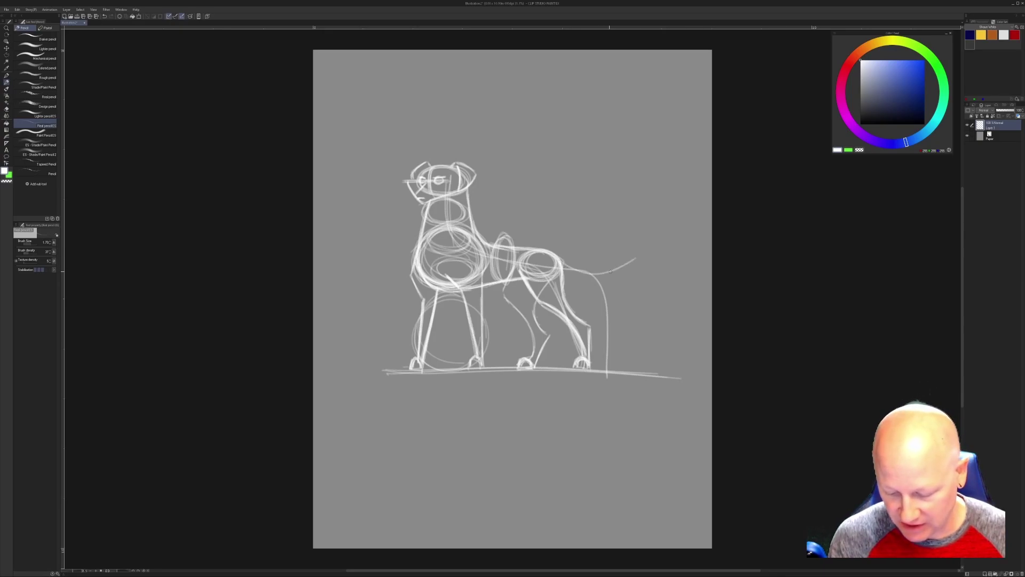
drag(558, 259, 623, 264)
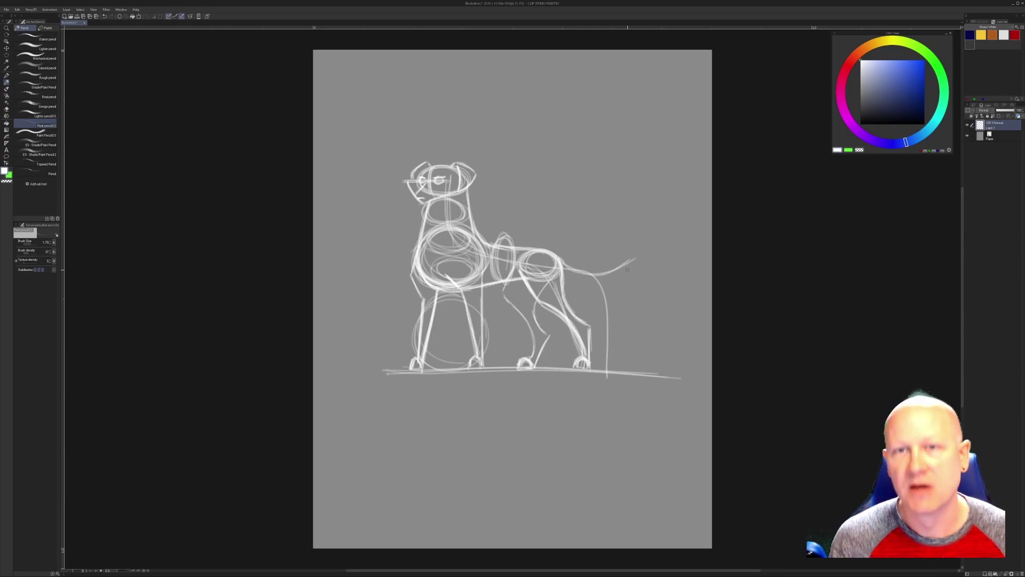
mouse_move(622, 266)
mouse_down()
mouse_move(569, 288)
mouse_move(560, 272)
mouse_move(592, 284)
mouse_move(582, 278)
mouse_move(623, 265)
mouse_move(580, 279)
mouse_move(560, 272)
mouse_move(595, 281)
mouse_move(569, 275)
mouse_move(600, 273)
mouse_up()
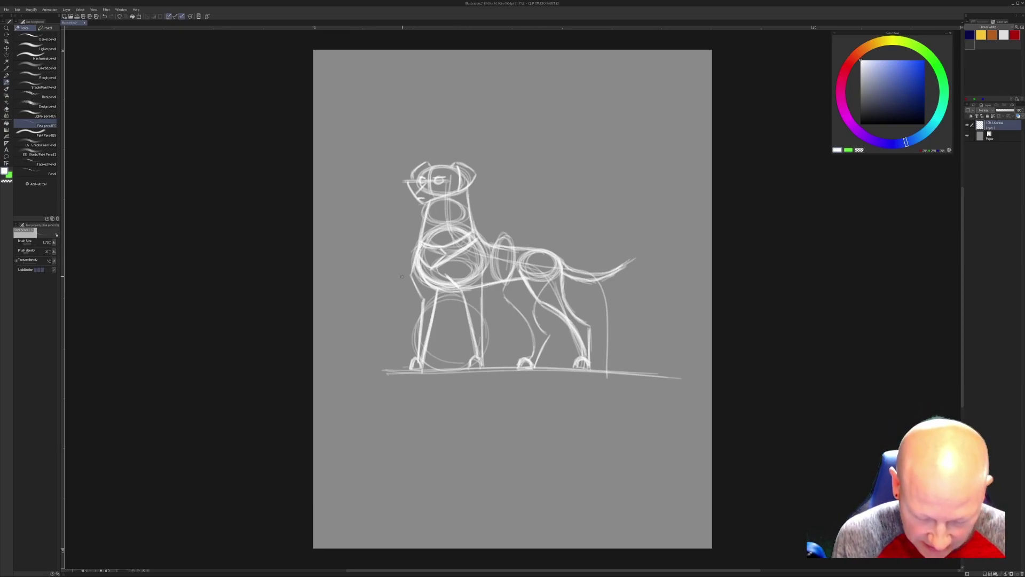
drag(606, 284, 616, 279)
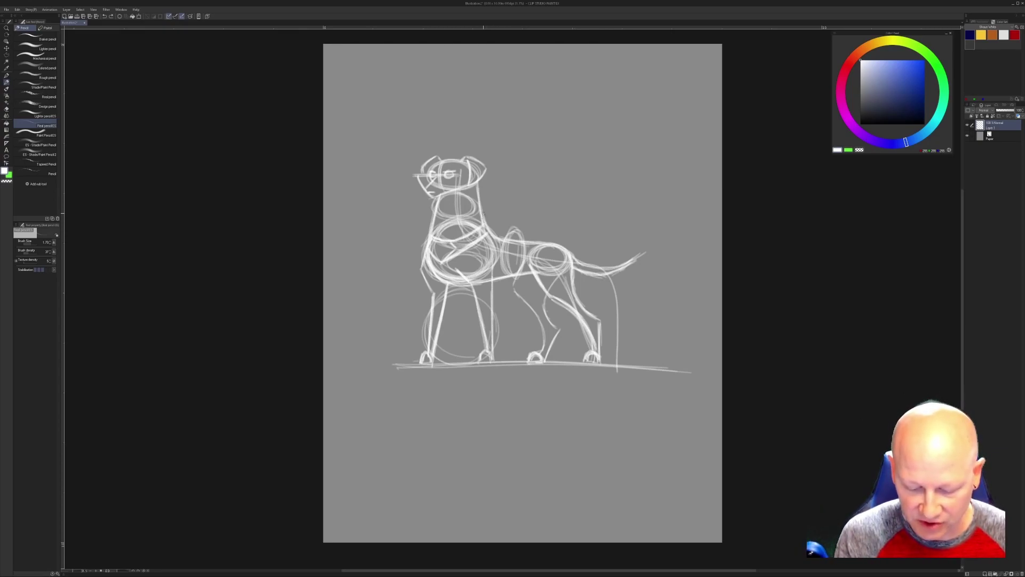
- Sketch a cape billowing back from the neck, with wavy upper and lower edges, an inner fold and a gathered bunch at the shoulder
drag(484, 215, 632, 200)
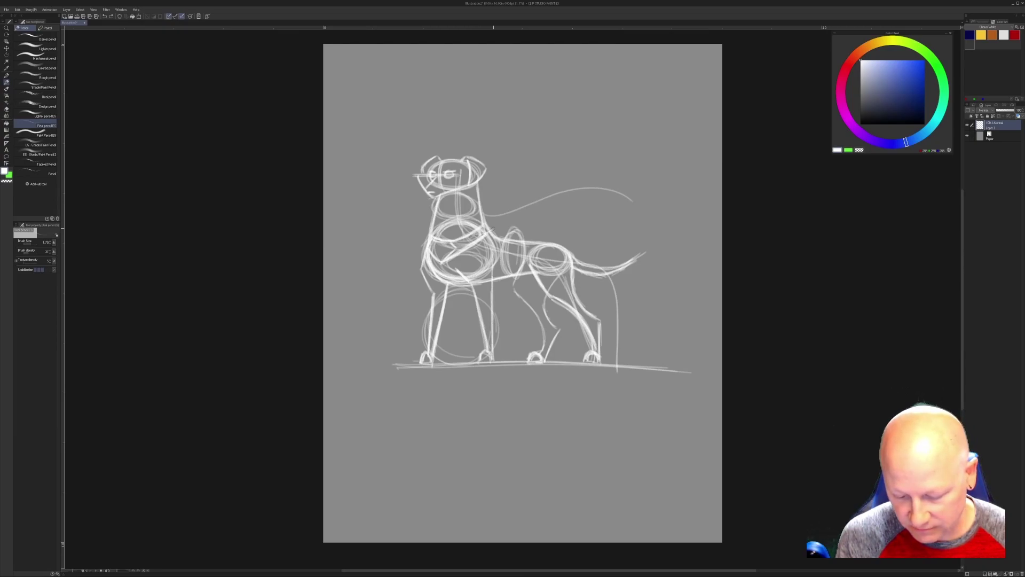
mouse_move(496, 228)
mouse_down()
mouse_move(566, 219)
mouse_move(614, 198)
mouse_move(641, 214)
mouse_up()
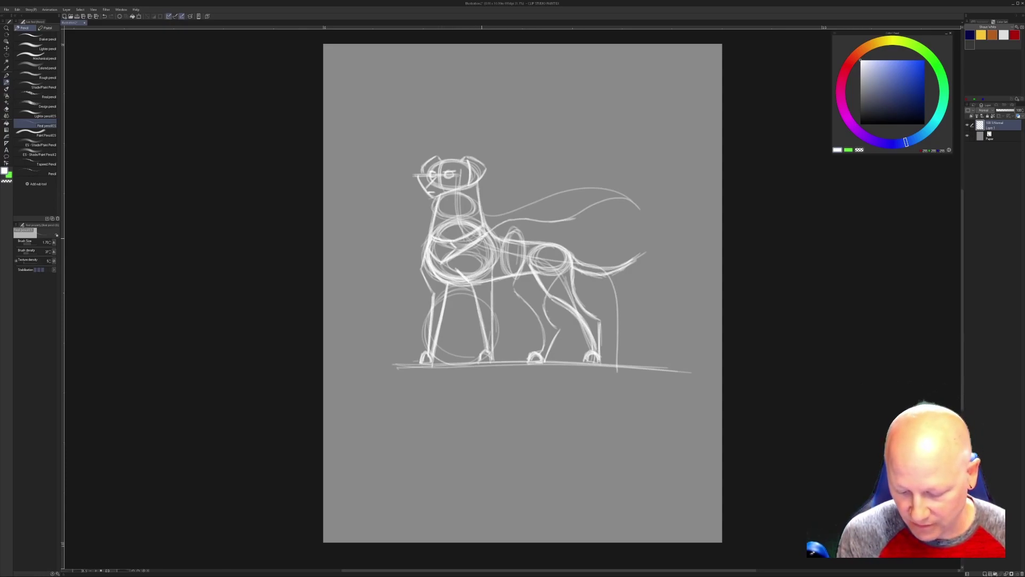
drag(511, 239, 561, 221)
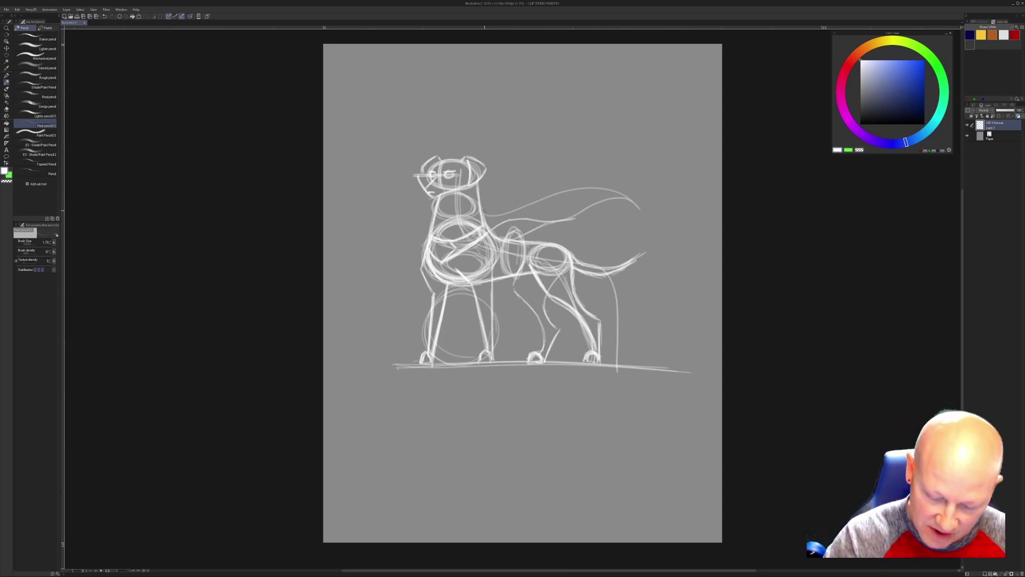
drag(483, 210, 488, 227)
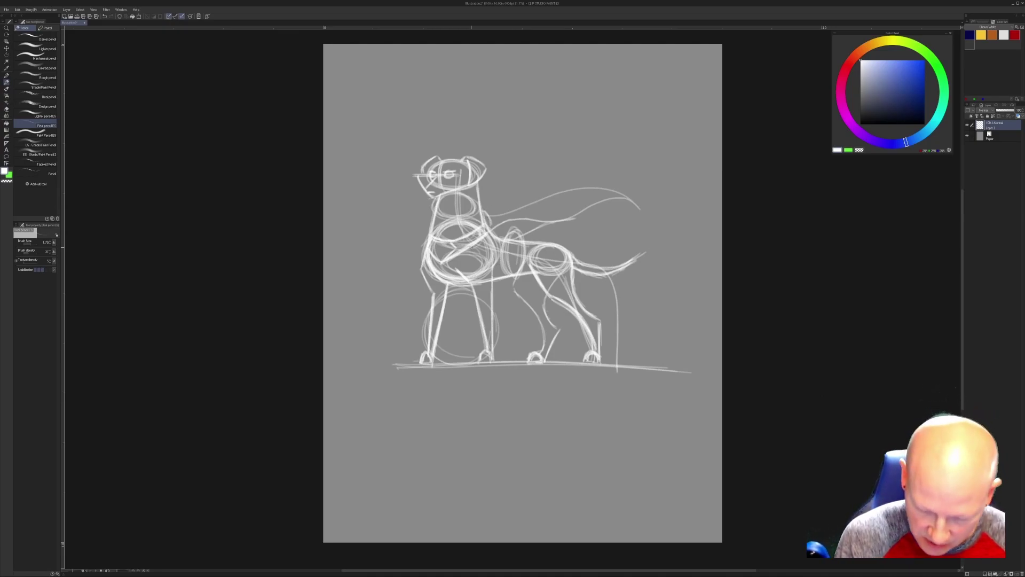
drag(490, 231, 503, 222)
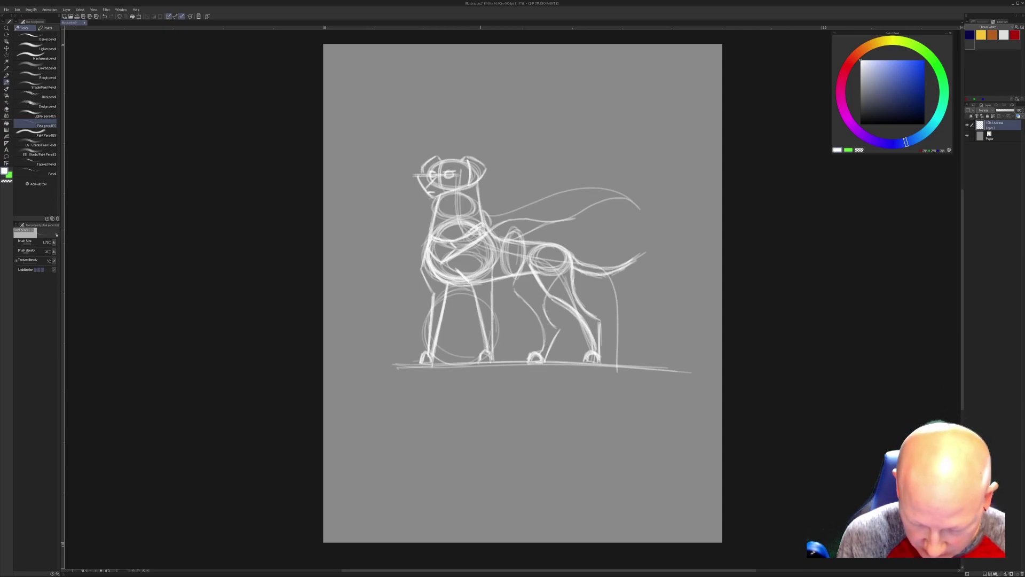
- Reinforce the cape's upper and lower edges with firmer lines and add a turned fold at its trailing tip
mouse_move(505, 220)
mouse_down()
mouse_move(558, 219)
mouse_move(614, 198)
mouse_move(637, 205)
mouse_up()
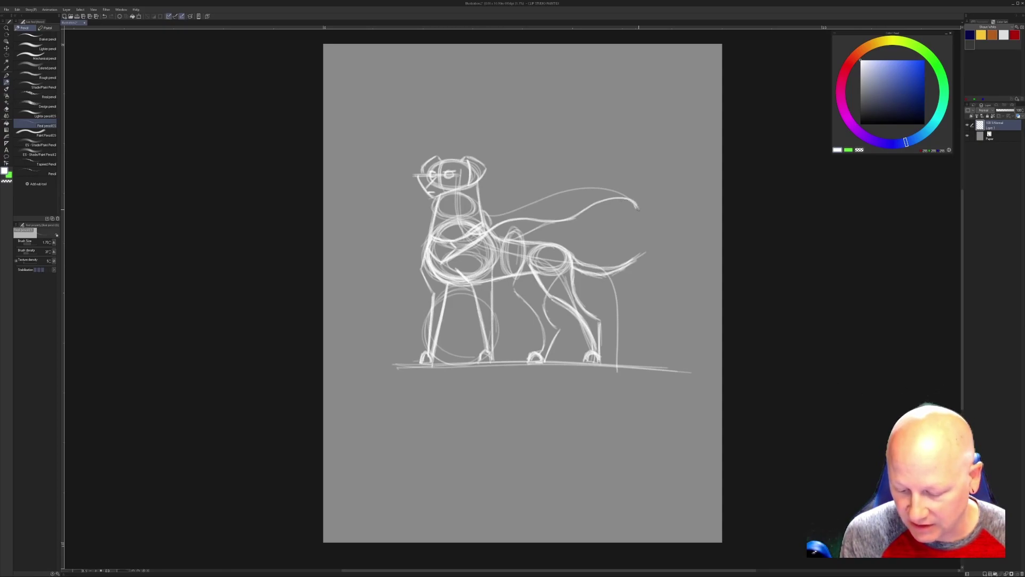
mouse_move(593, 204)
mouse_down()
mouse_move(628, 208)
mouse_move(601, 203)
mouse_up()
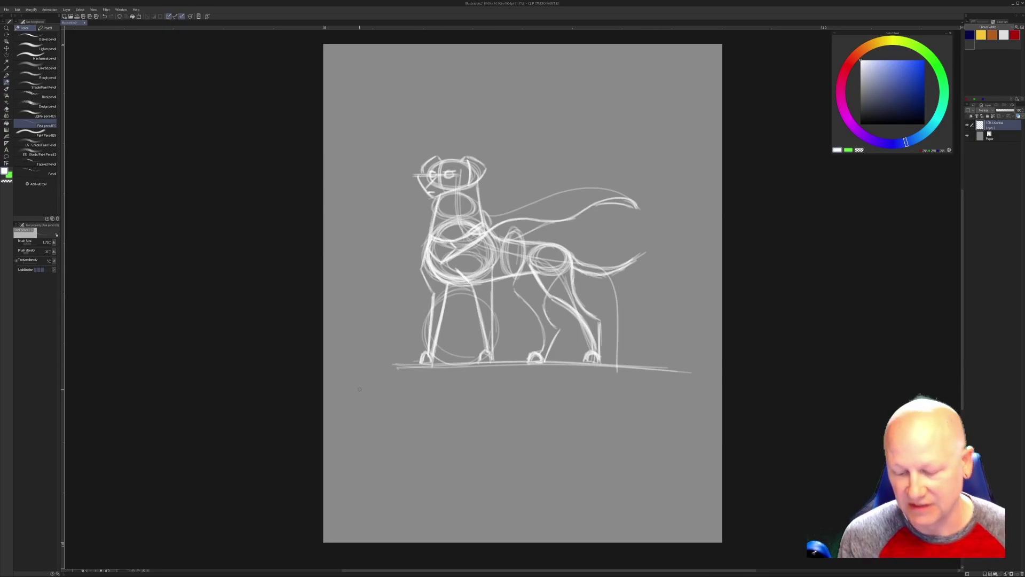
mouse_move(615, 190)
mouse_down()
mouse_move(560, 190)
mouse_move(493, 215)
mouse_up()
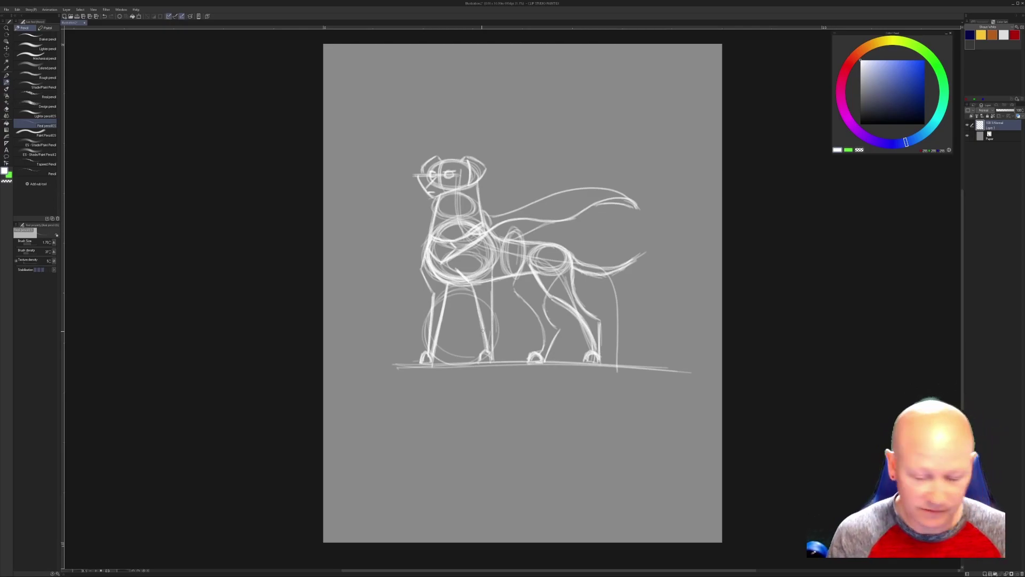
- Enlarge the brush and, with transparent colour, fade the construction lines inside the body and the vertical line of action behind the hind legs
key(bracketright)
key(bracketright)
key(bracketright)
key(bracketright)
key(bracketright)
key(bracketright)
key(bracketright)
key(bracketright)
key(bracketright)
key(bracketright)
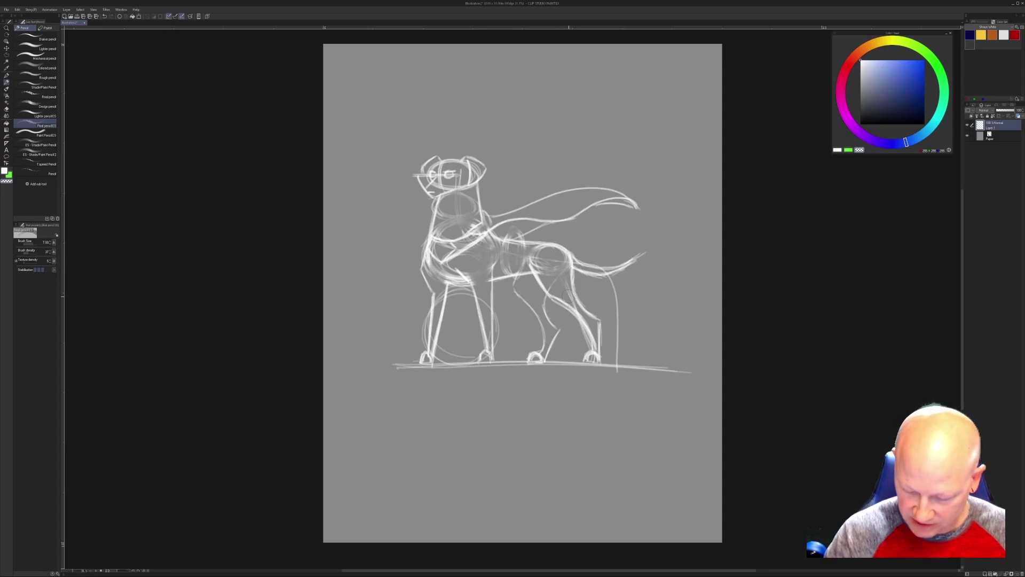
drag(617, 276, 617, 355)
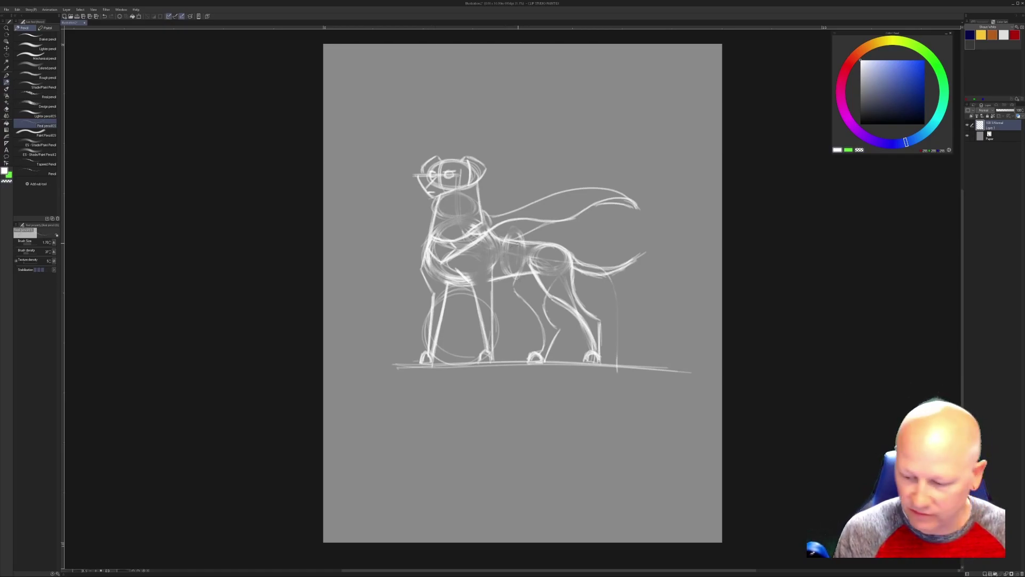
- Set the drawing colour to black and ink over the sketch, starting with the front and back contours of the neck
click(8, 174)
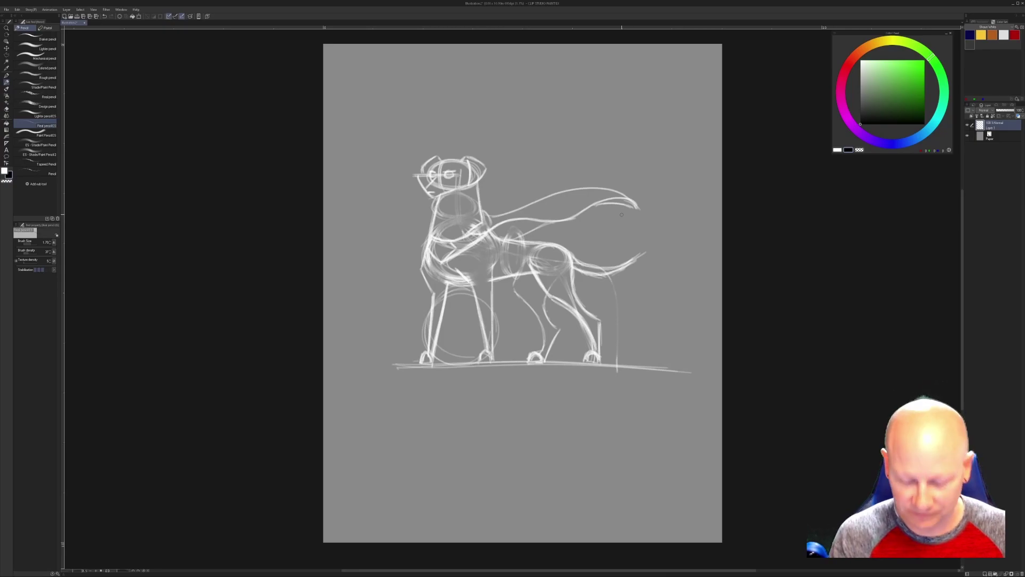
drag(504, 236, 504, 289)
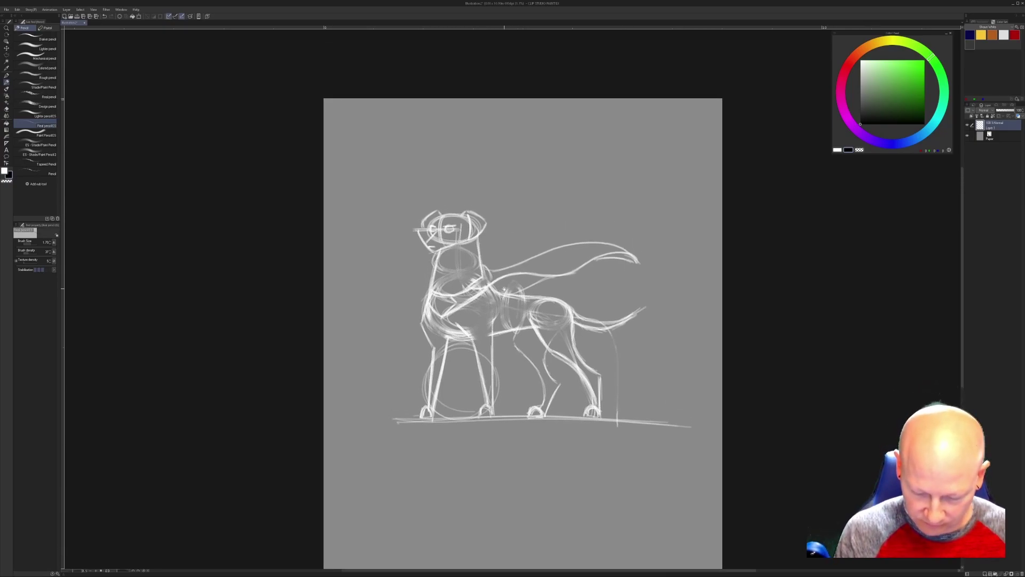
drag(540, 257, 560, 257)
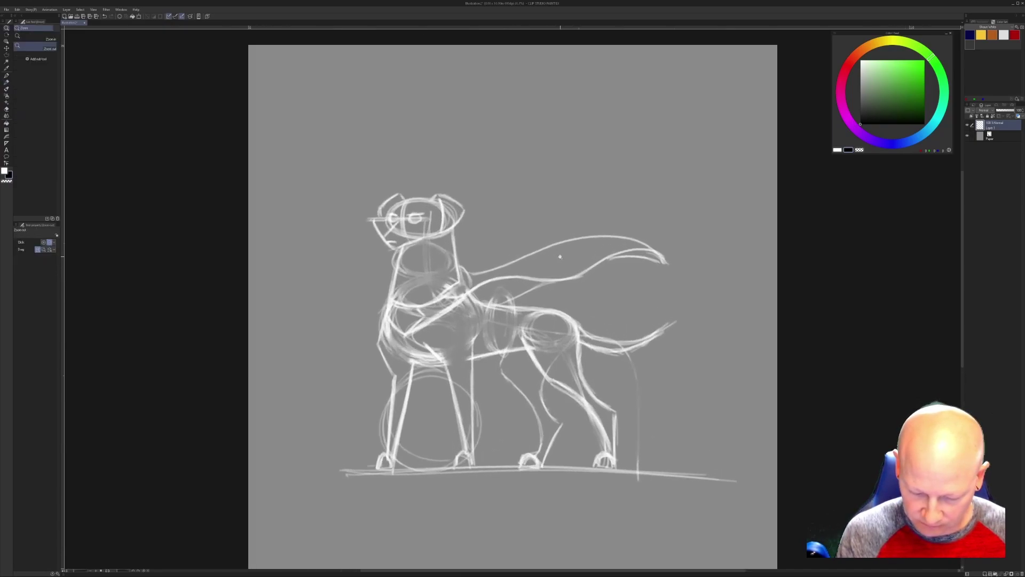
key(p)
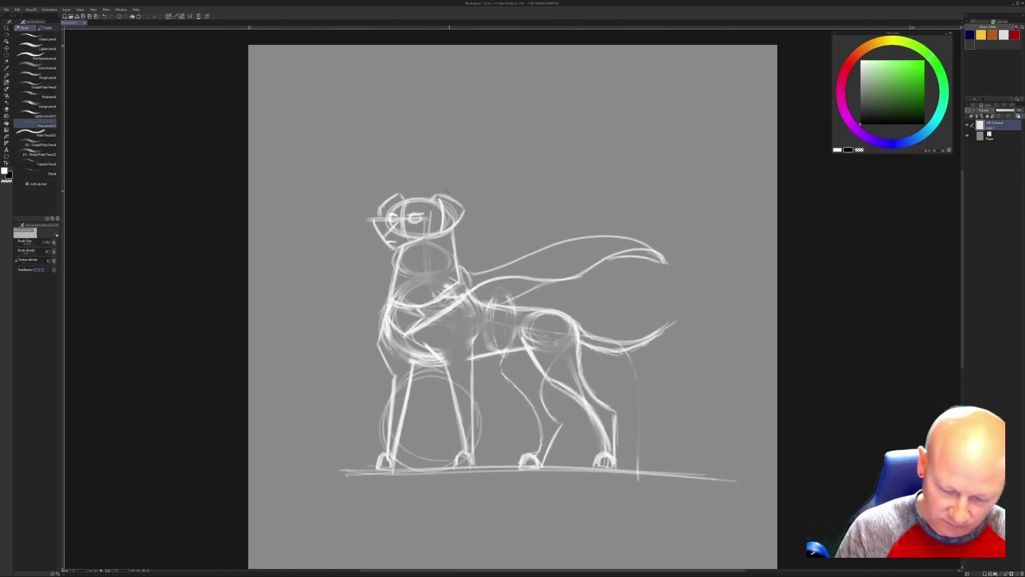
drag(403, 246, 392, 293)
drag(400, 254, 390, 298)
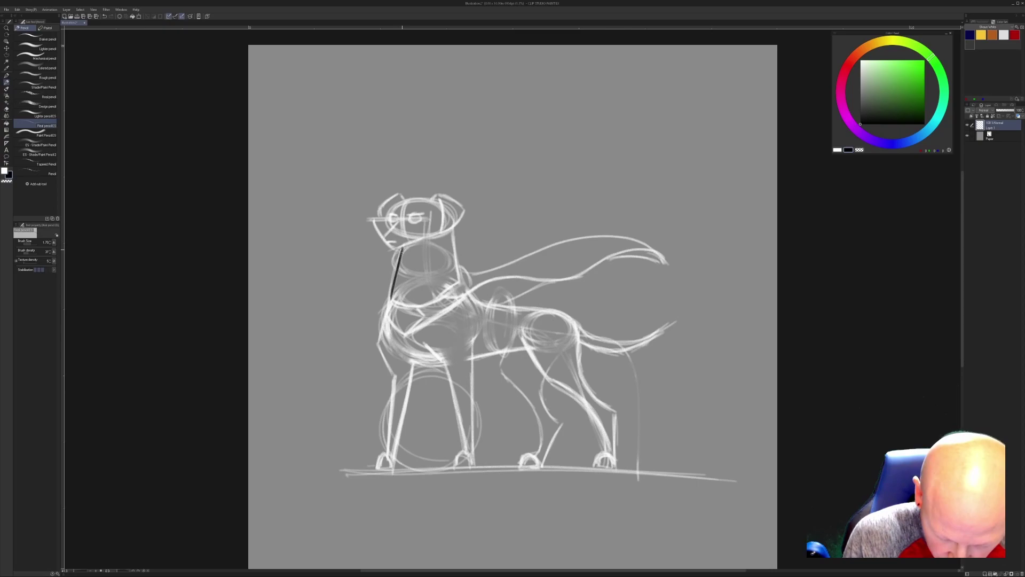
drag(452, 231, 458, 281)
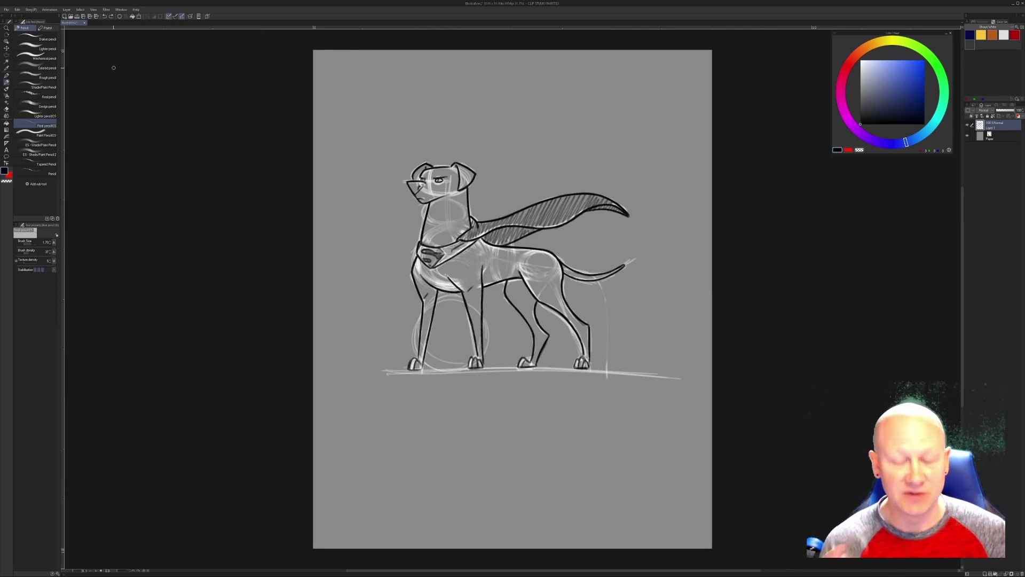
- Sign the drawing in black behind the hind legs with the artist's signature and a circled 22
mouse_move(607, 322)
mouse_down()
mouse_move(605, 345)
mouse_move(642, 319)
mouse_up()
mouse_move(642, 294)
mouse_down()
mouse_move(626, 333)
mouse_move(655, 300)
mouse_up()
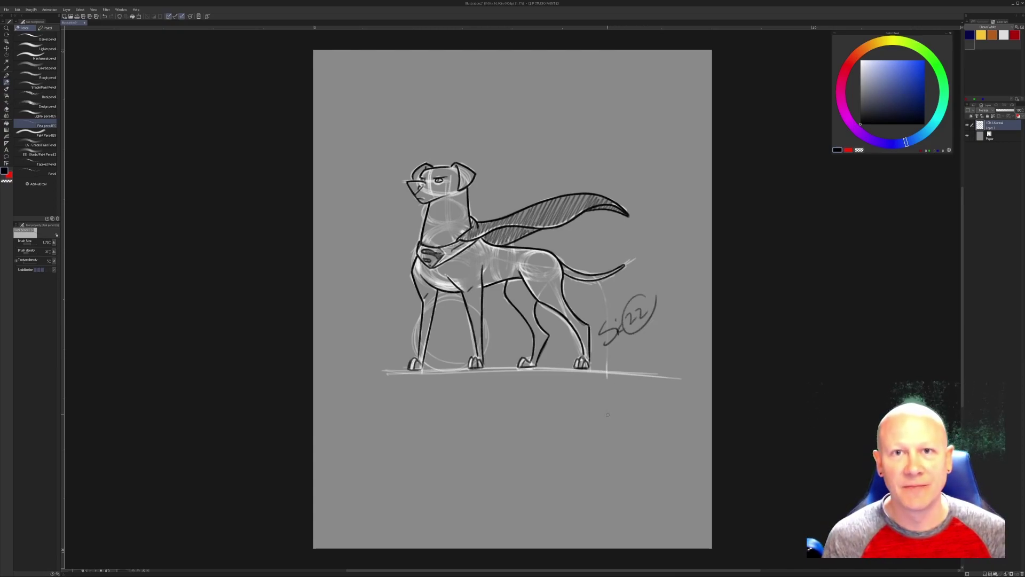